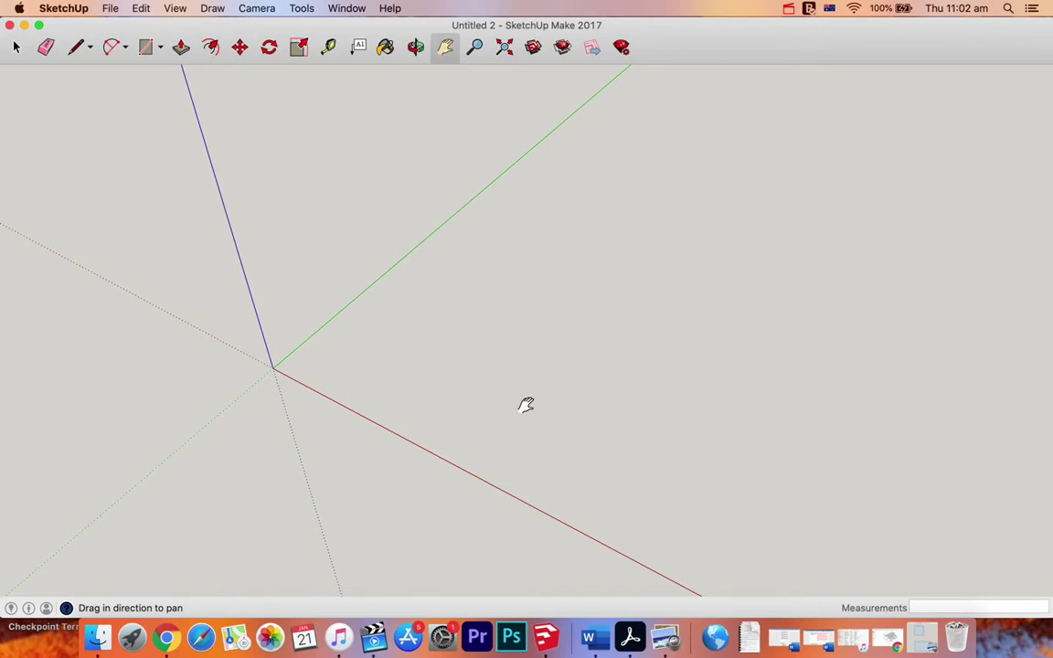
Check the dimensioned reference image of the square and the rectangle in Preview, and return to the empty SketchUp model.
click(666, 640)
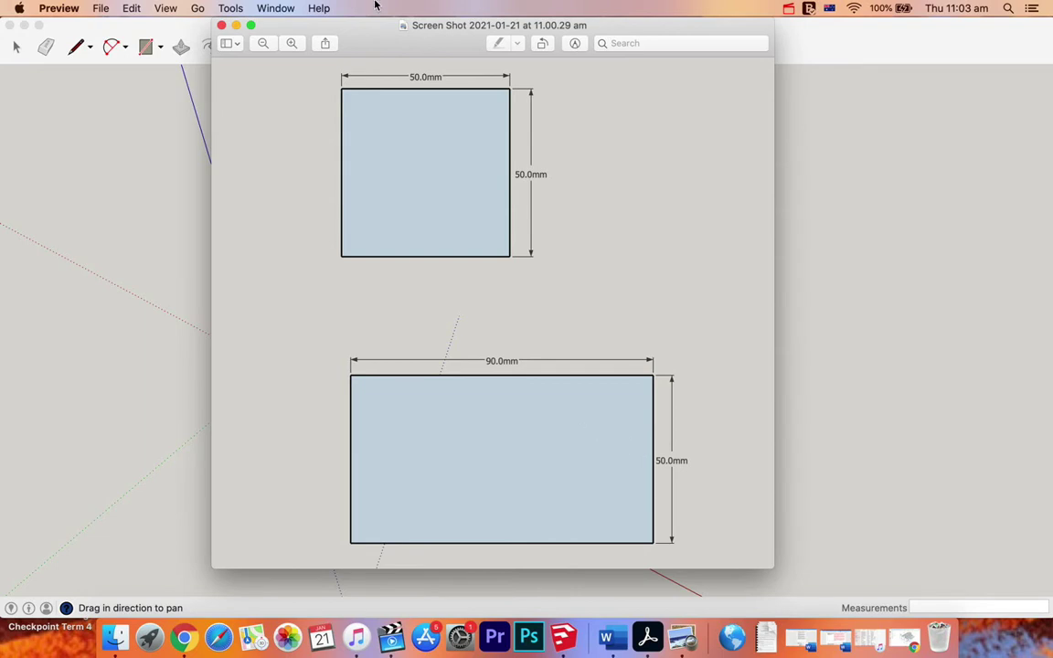
click(234, 26)
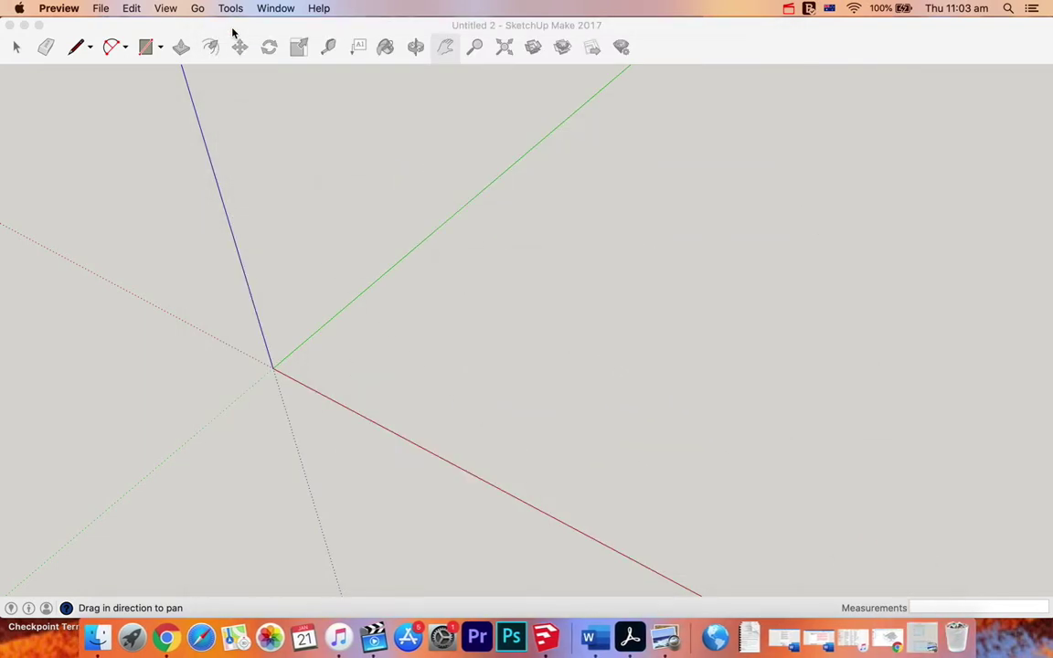
click(665, 637)
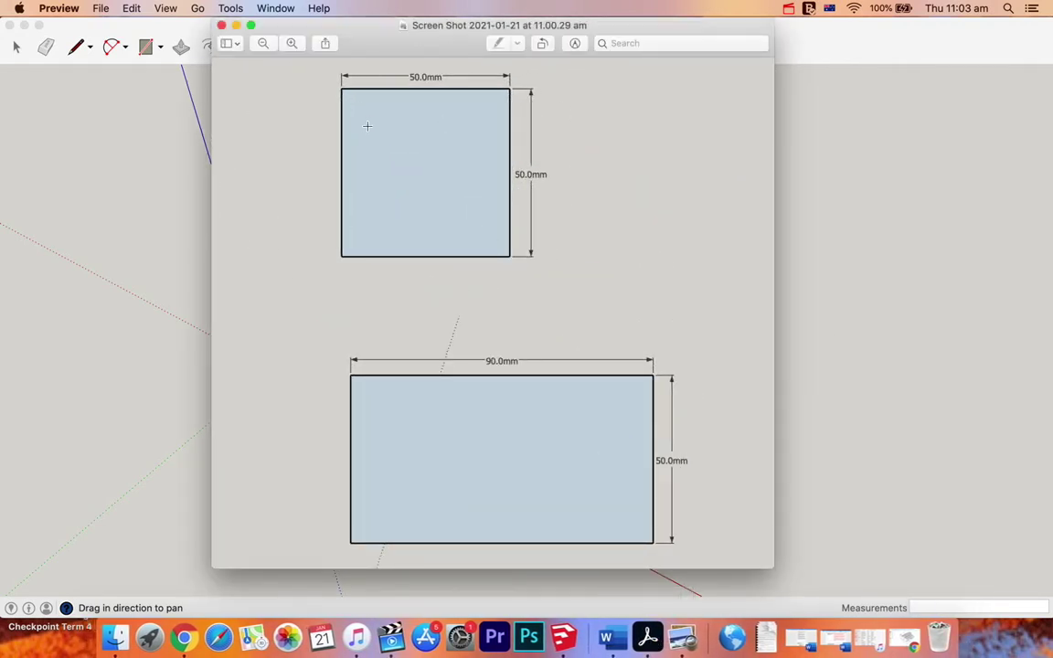
click(234, 25)
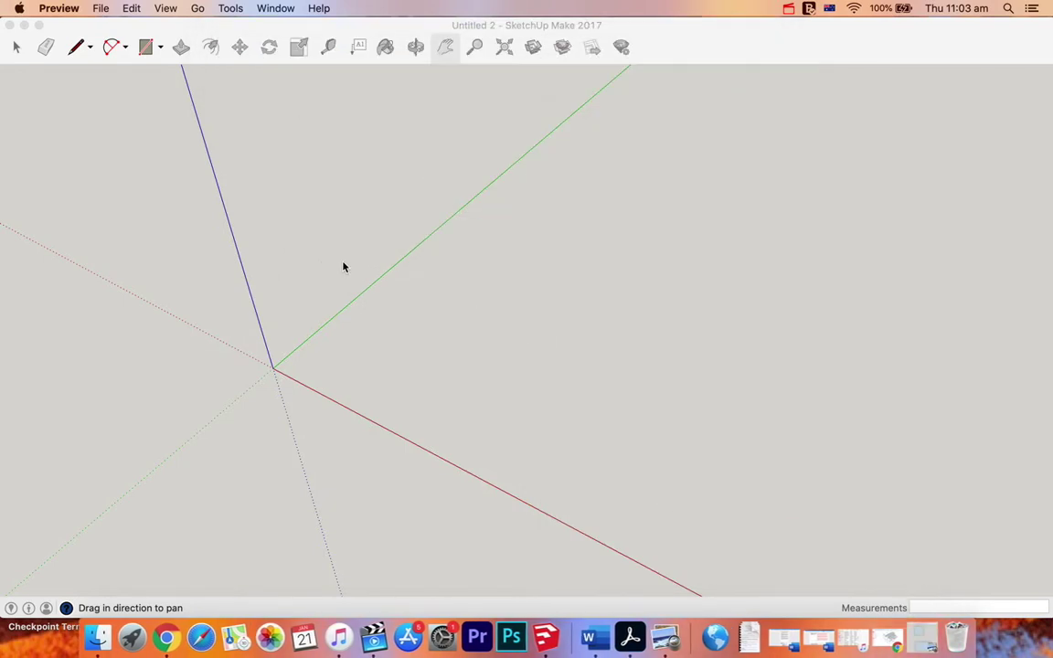
click(556, 290)
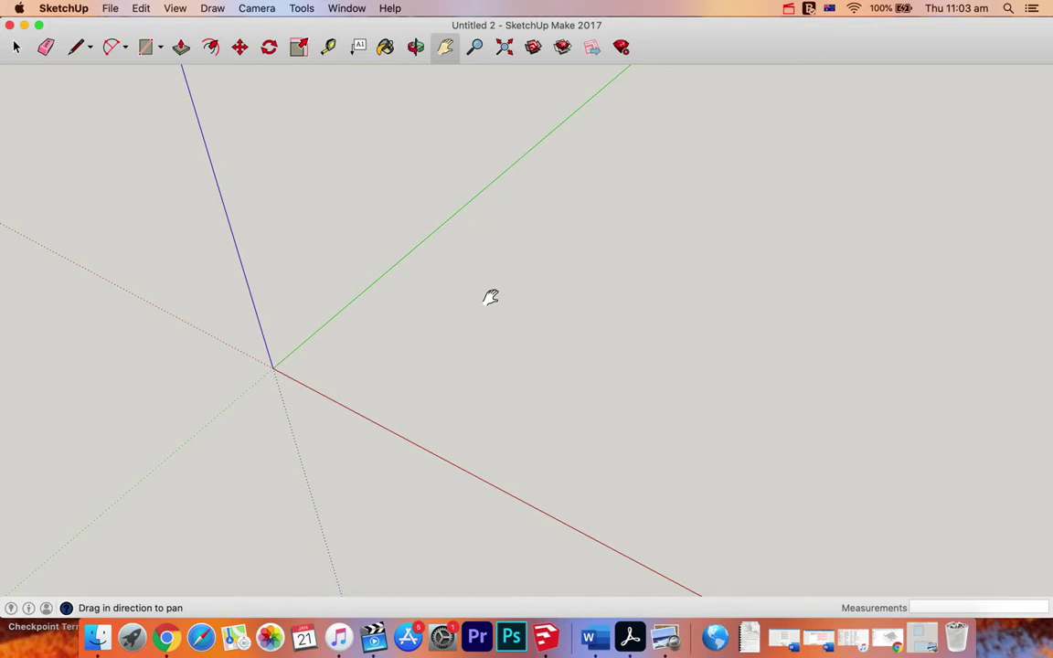
Draw a single straight line near the origin, parallel to the green axis, with the Line tool.
click(77, 48)
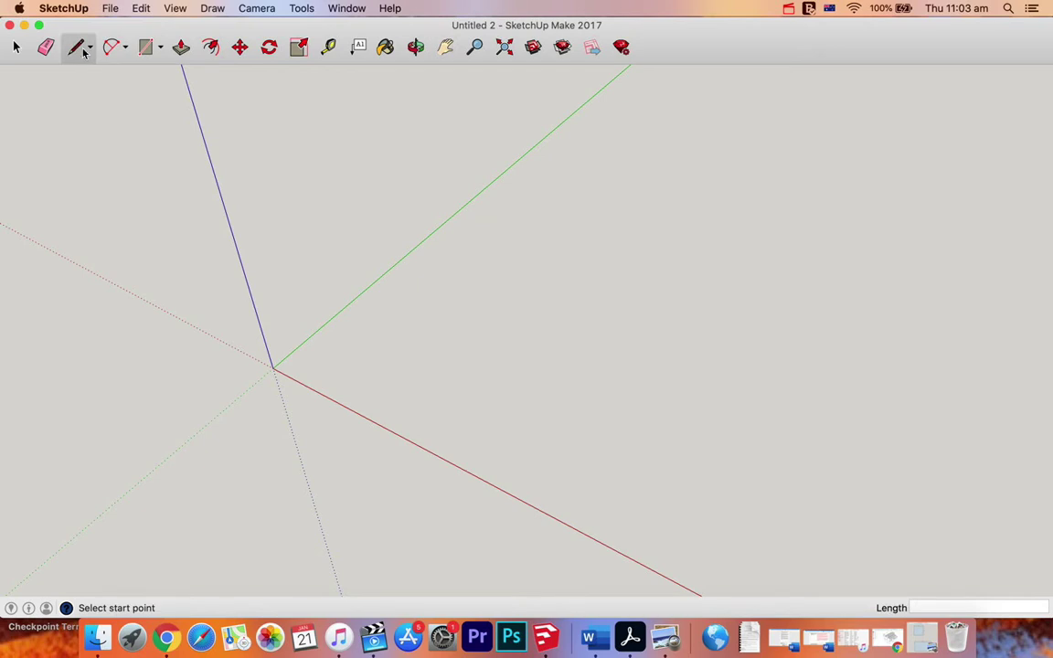
click(88, 50)
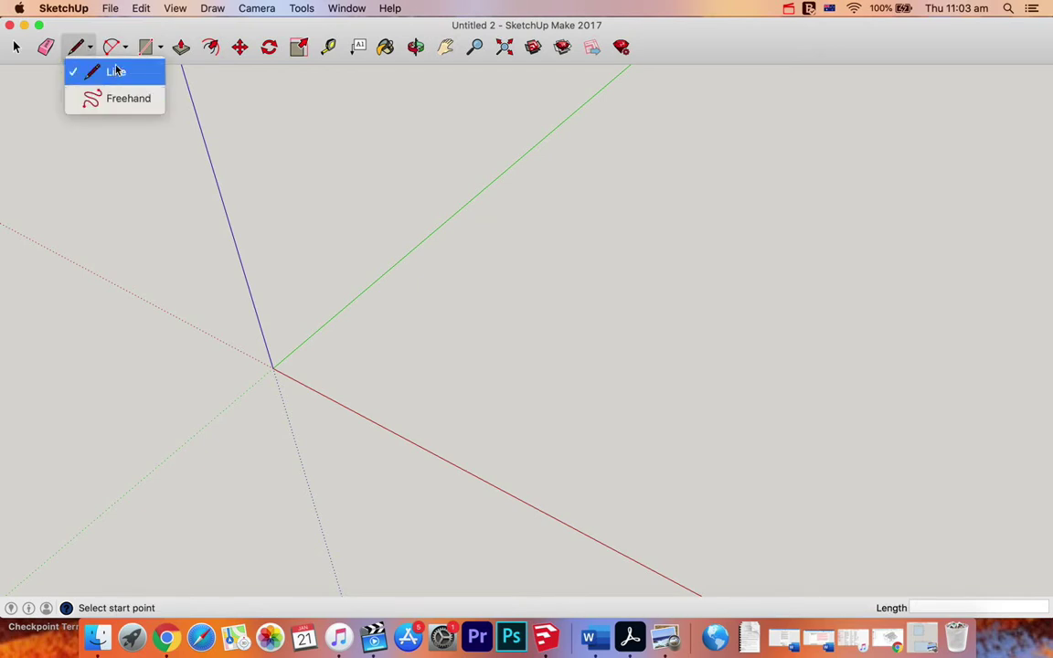
click(115, 75)
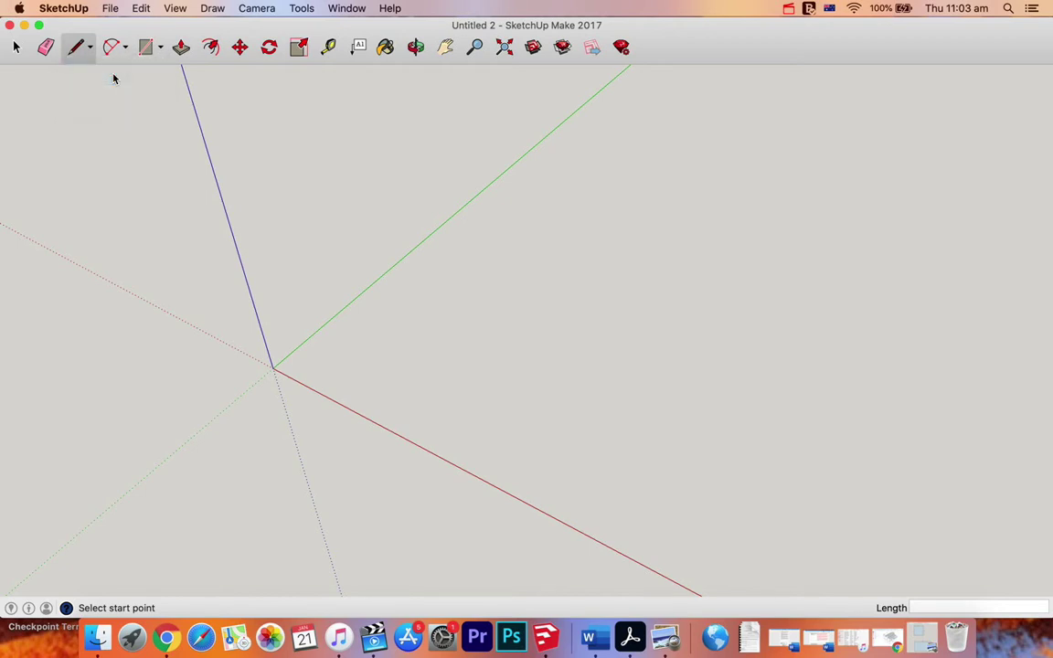
click(314, 363)
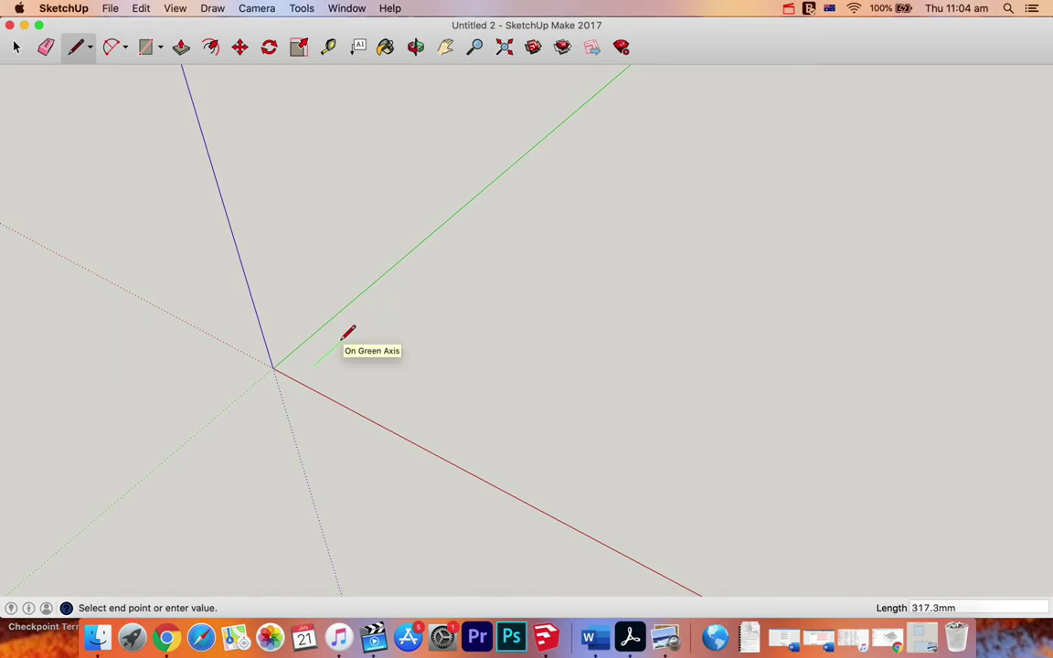
key(Escape)
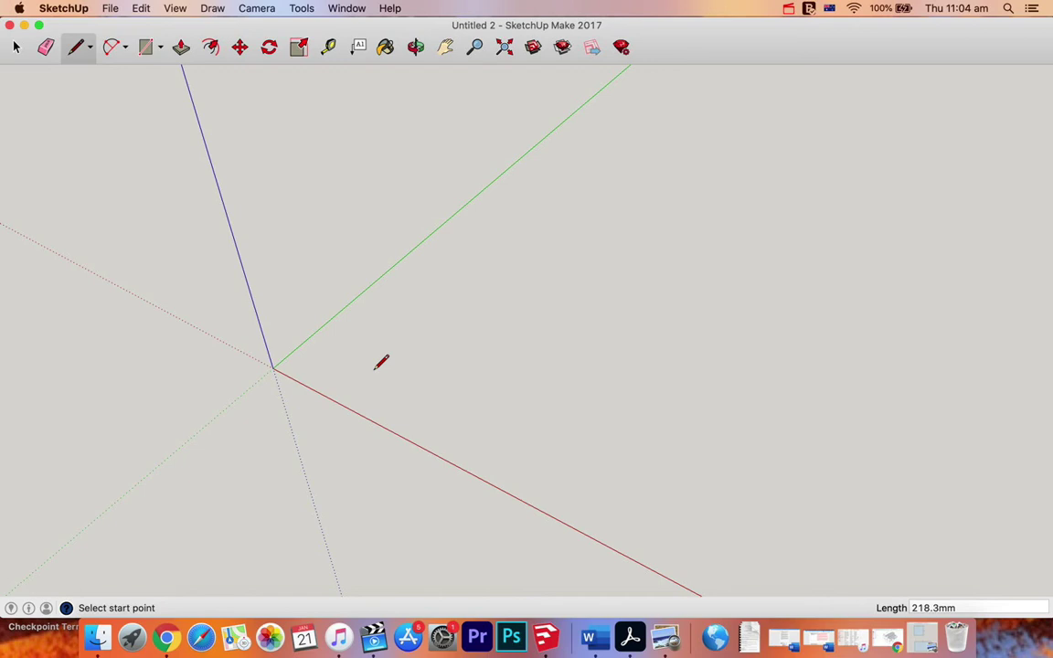
click(326, 355)
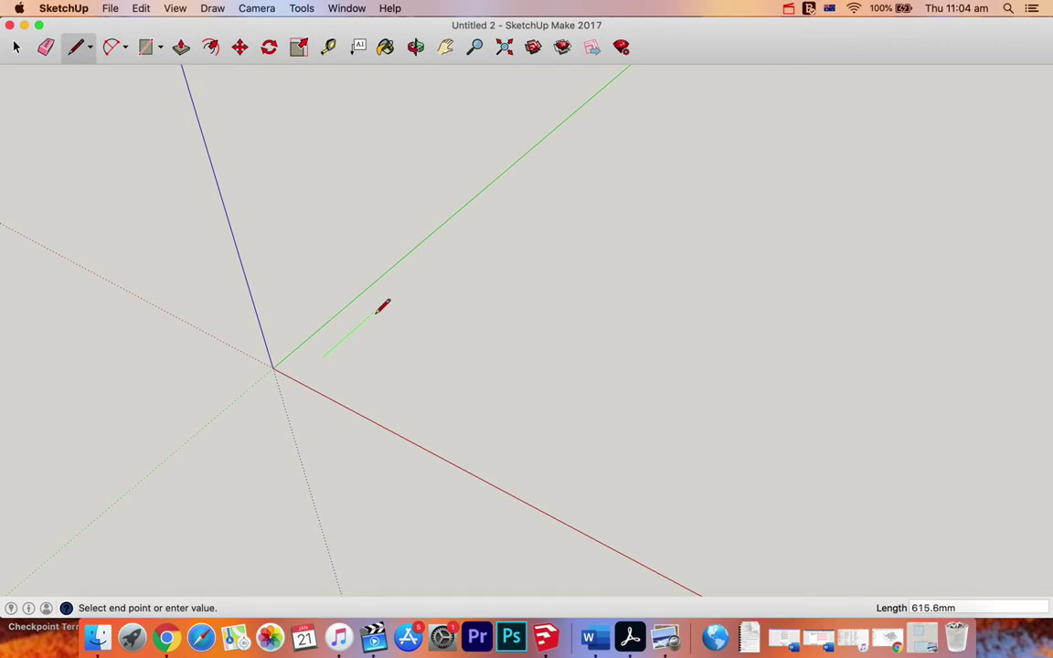
click(371, 315)
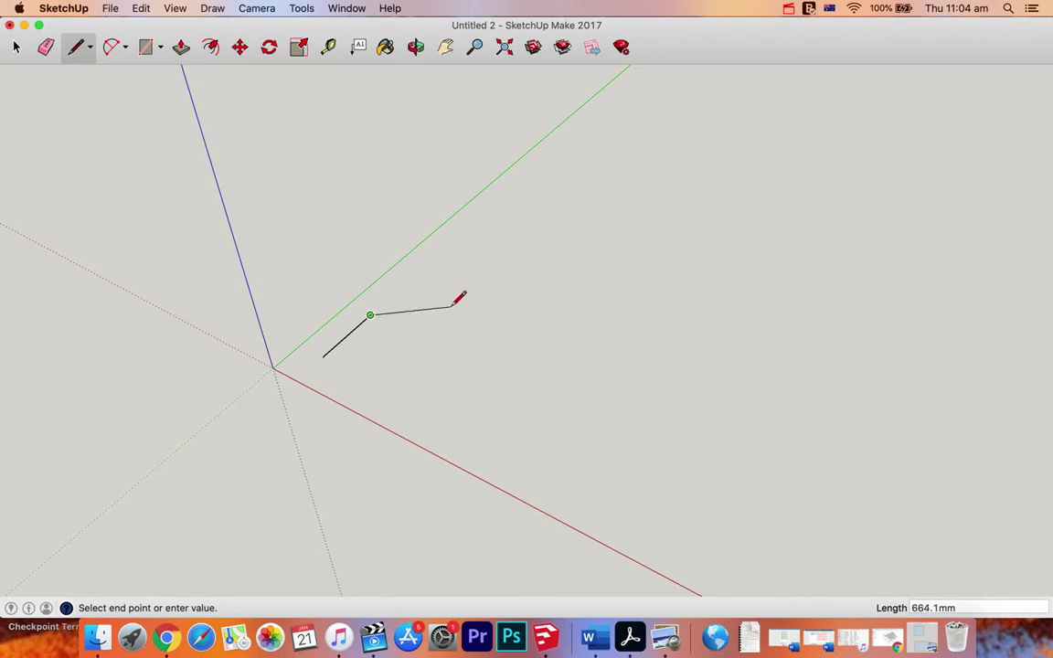
key(Escape)
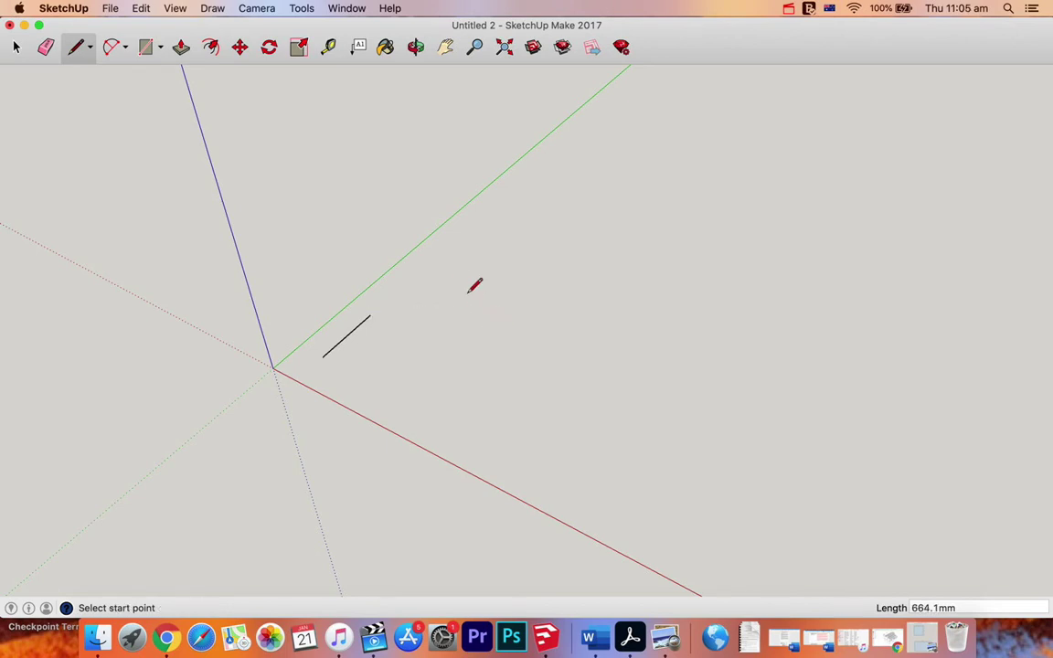
Set the length of the line just drawn beside the green axis to 50 mm.
click(964, 607)
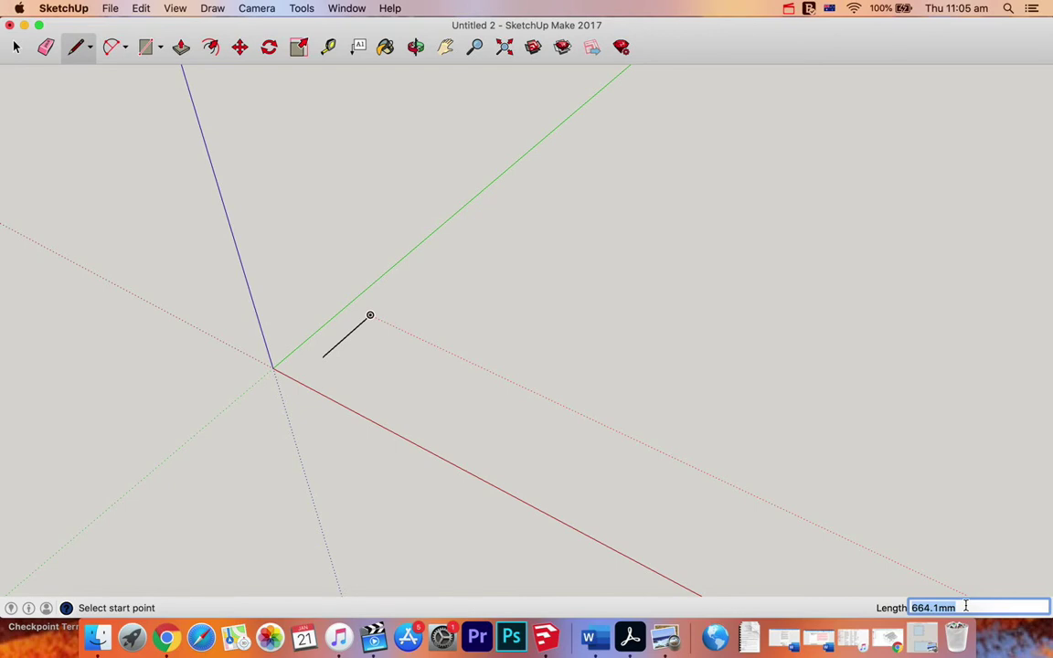
text(50)
key(Return)
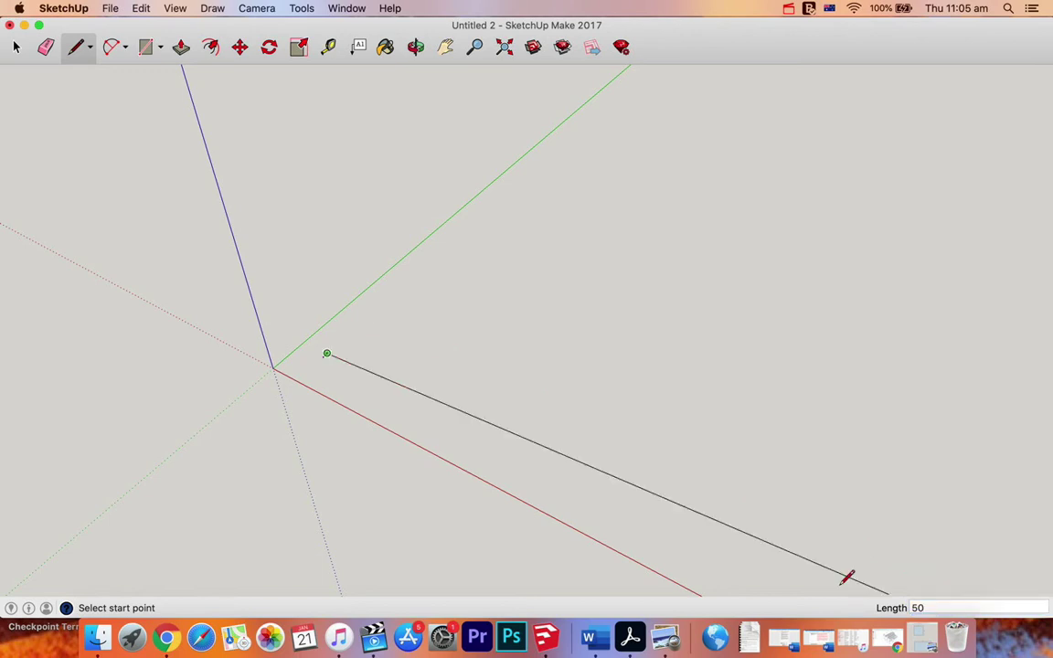
key(Escape)
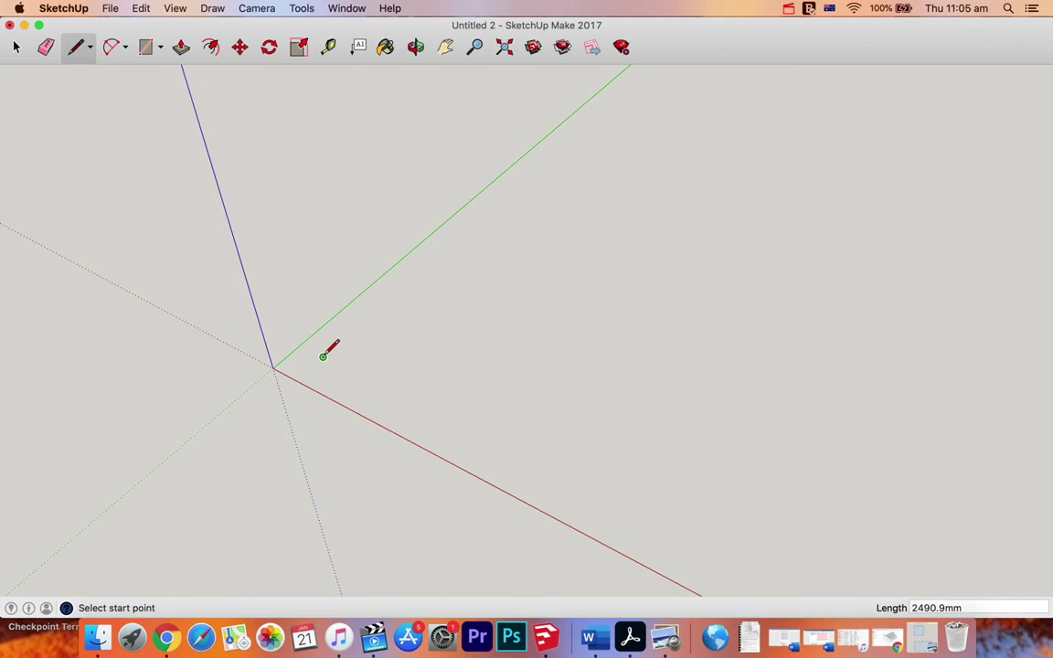
Measure the short line from its start point to its end point with the Tape Measure tool.
scroll(324, 354, up, 10)
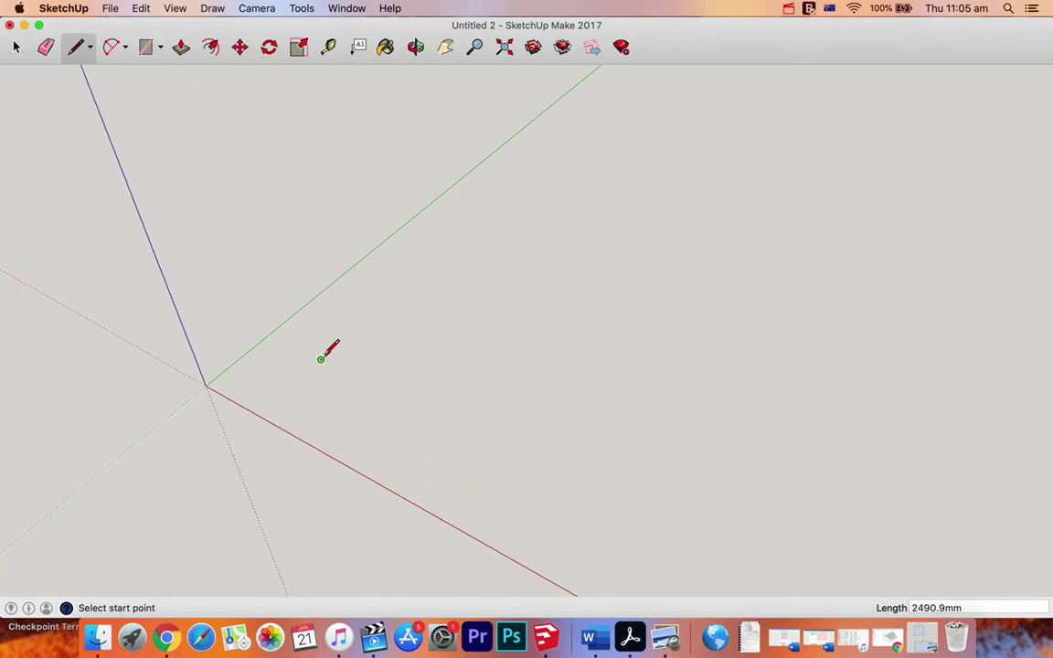
scroll(327, 352, up, 5)
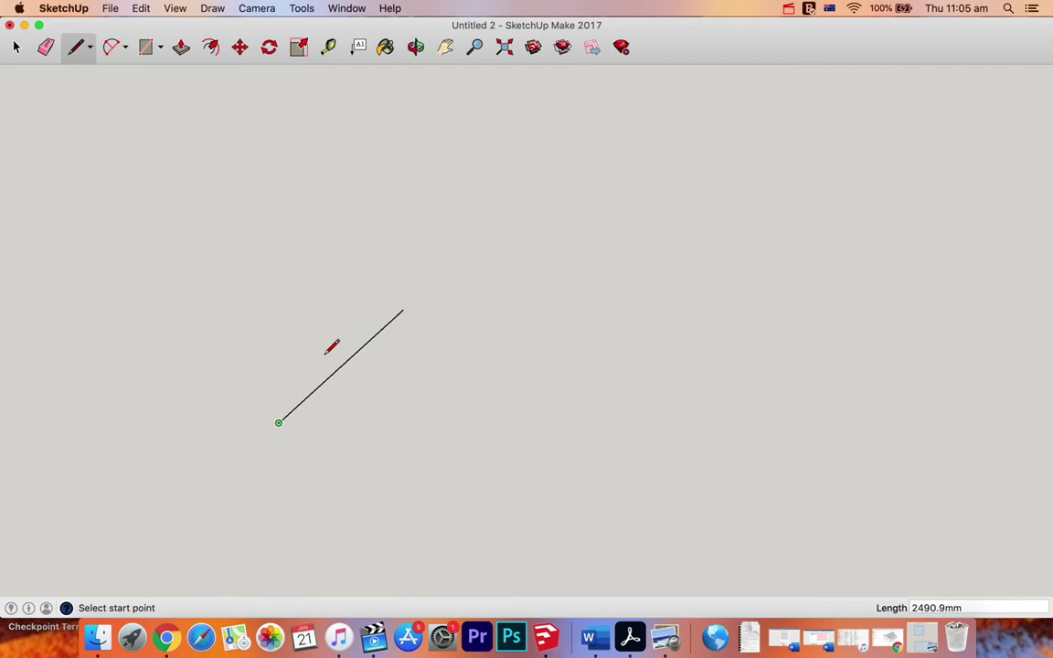
scroll(331, 346, up, 2)
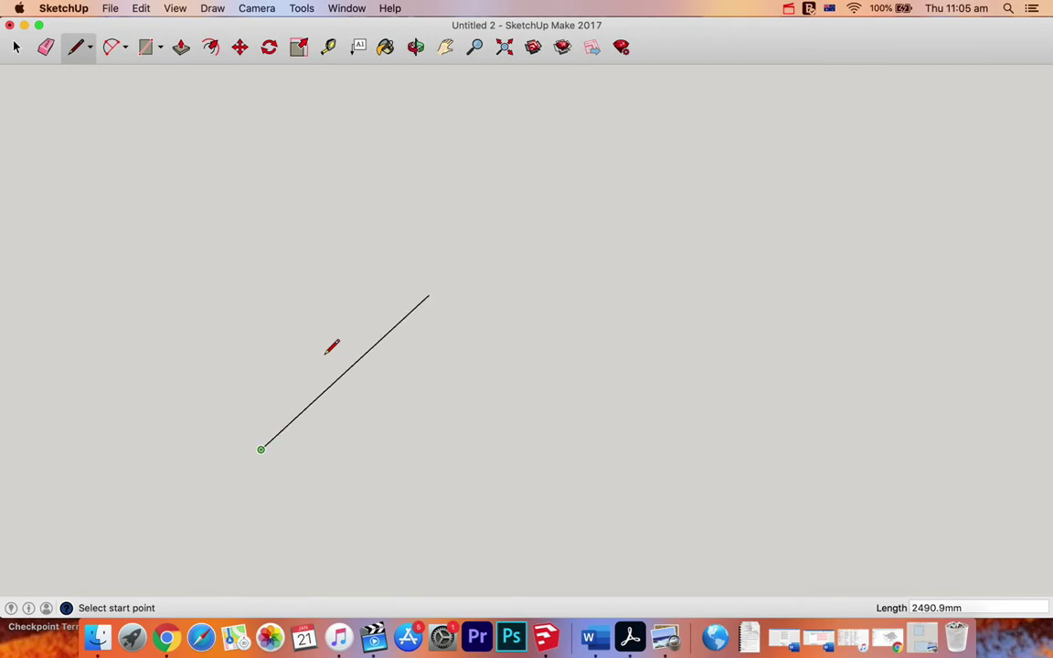
click(445, 49)
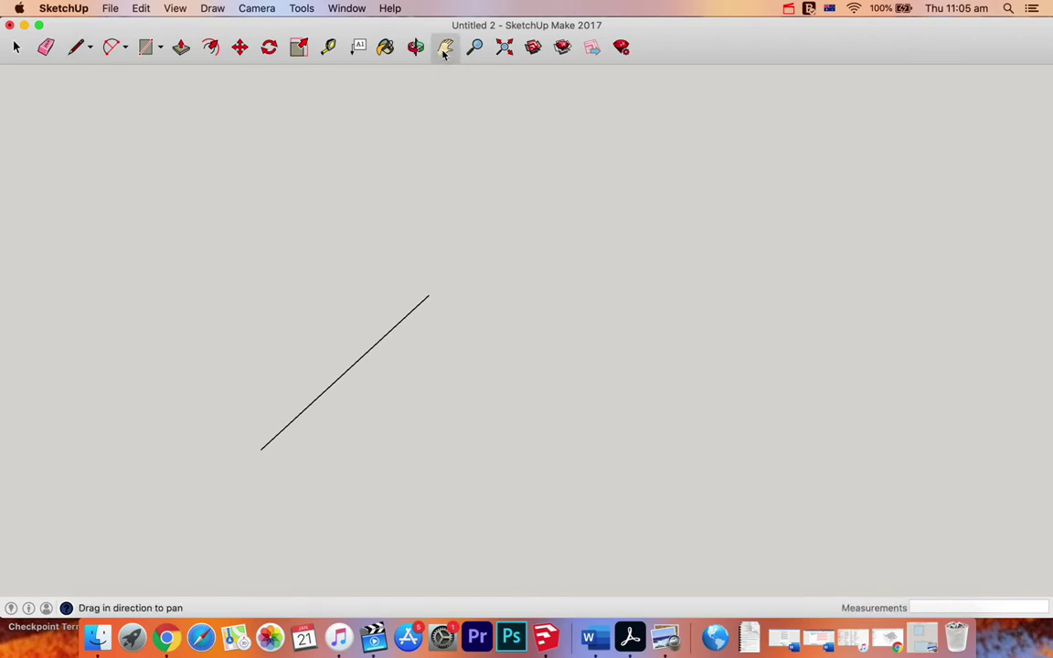
drag(395, 287, 391, 216)
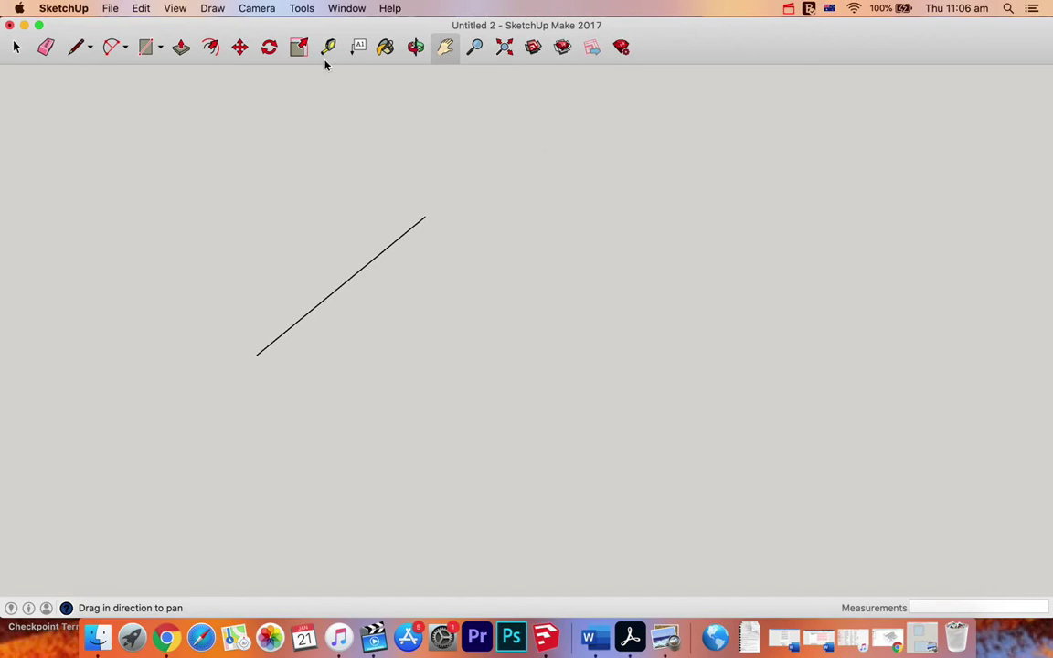
key(t)
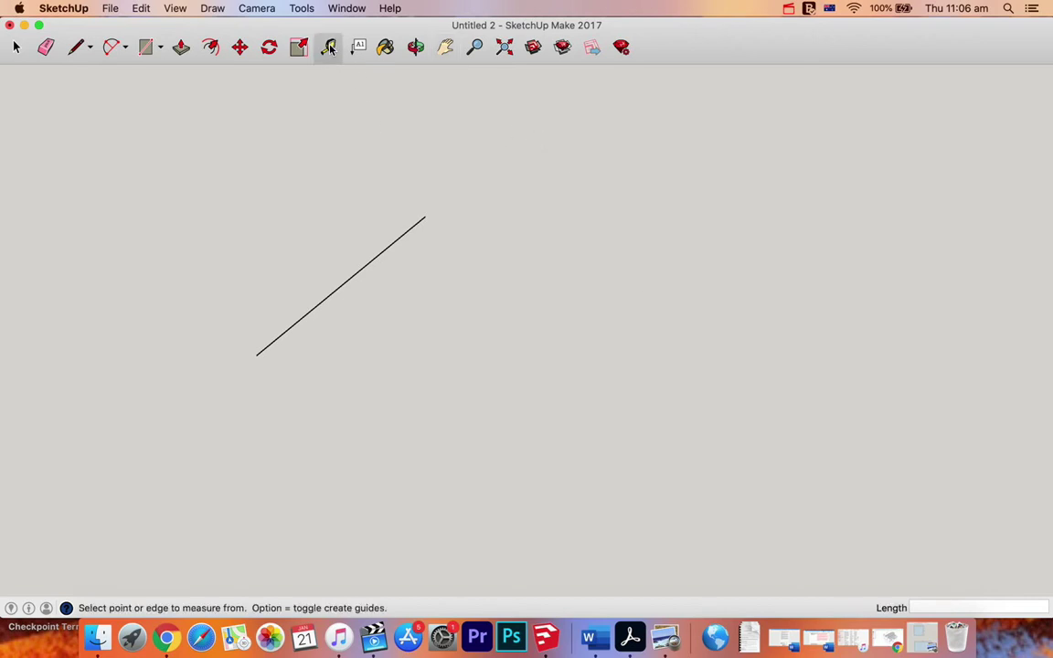
click(257, 355)
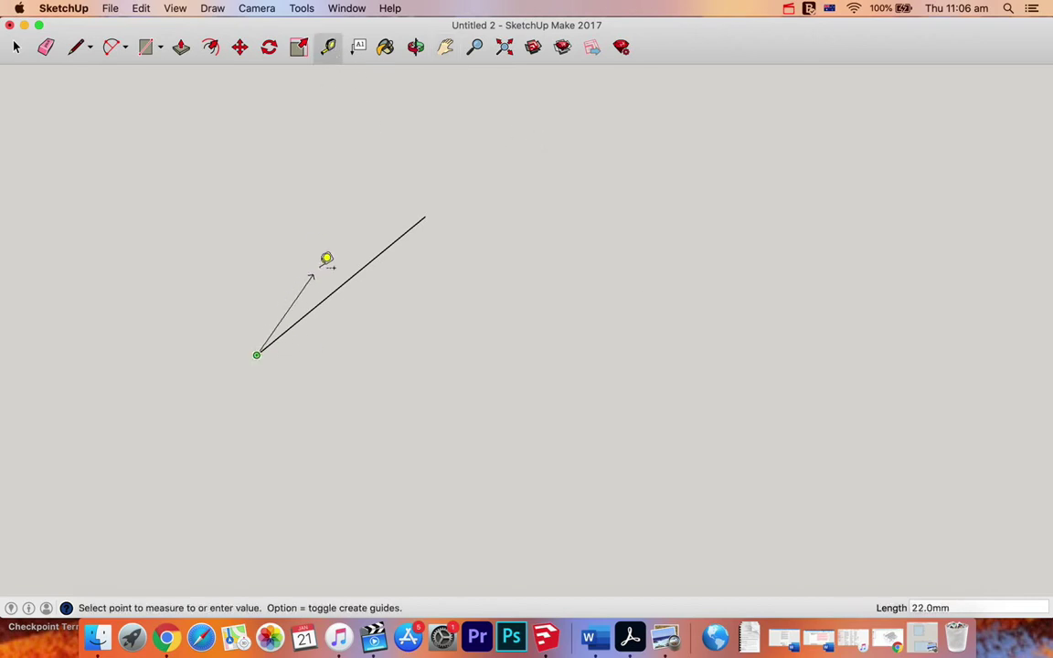
click(427, 215)
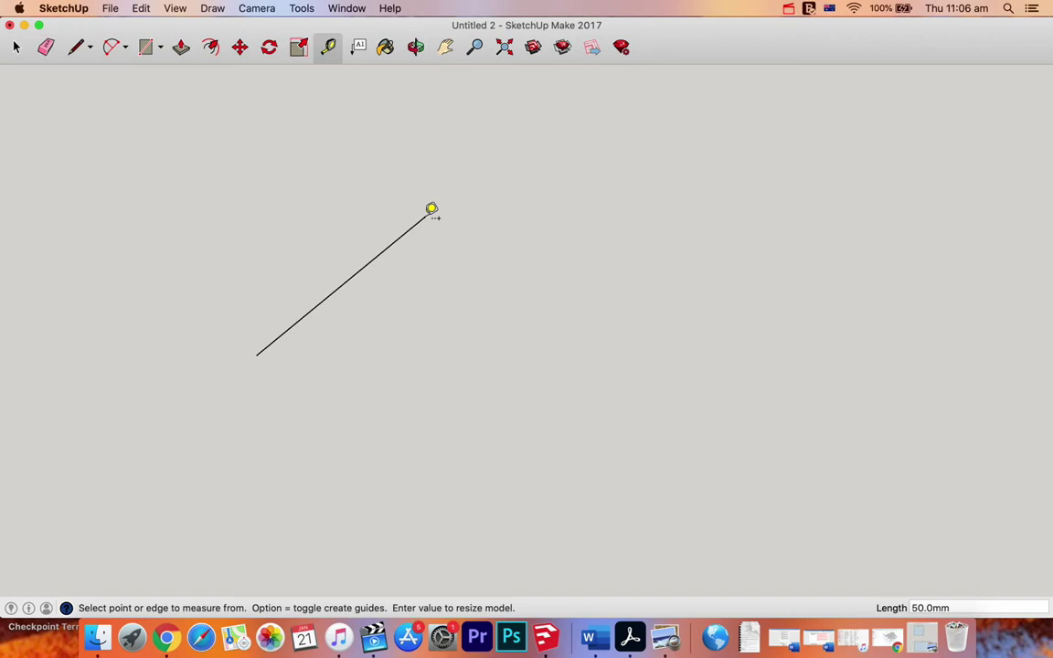
click(425, 215)
Draw a second line from the first line's far end, parallel to the red axis, and set its length to 50 mm.
click(76, 47)
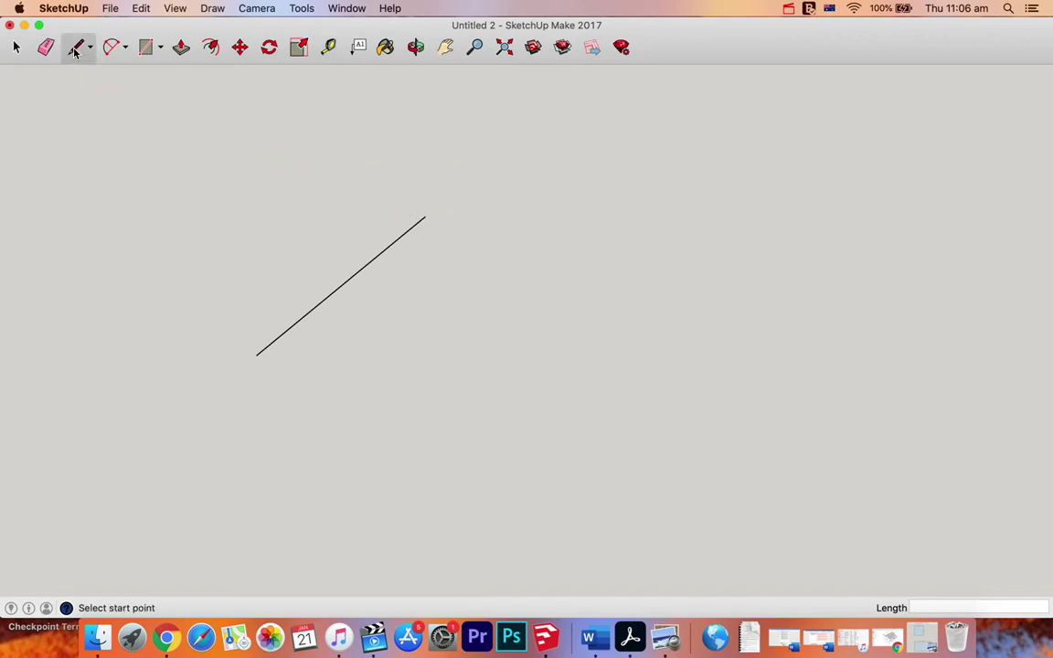
click(426, 216)
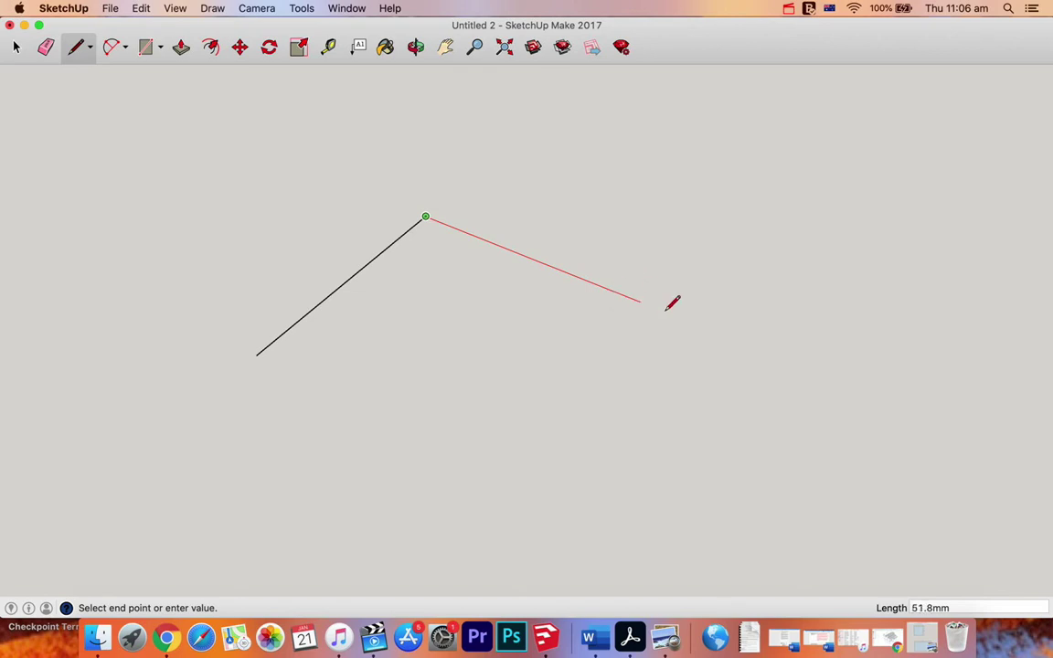
click(736, 339)
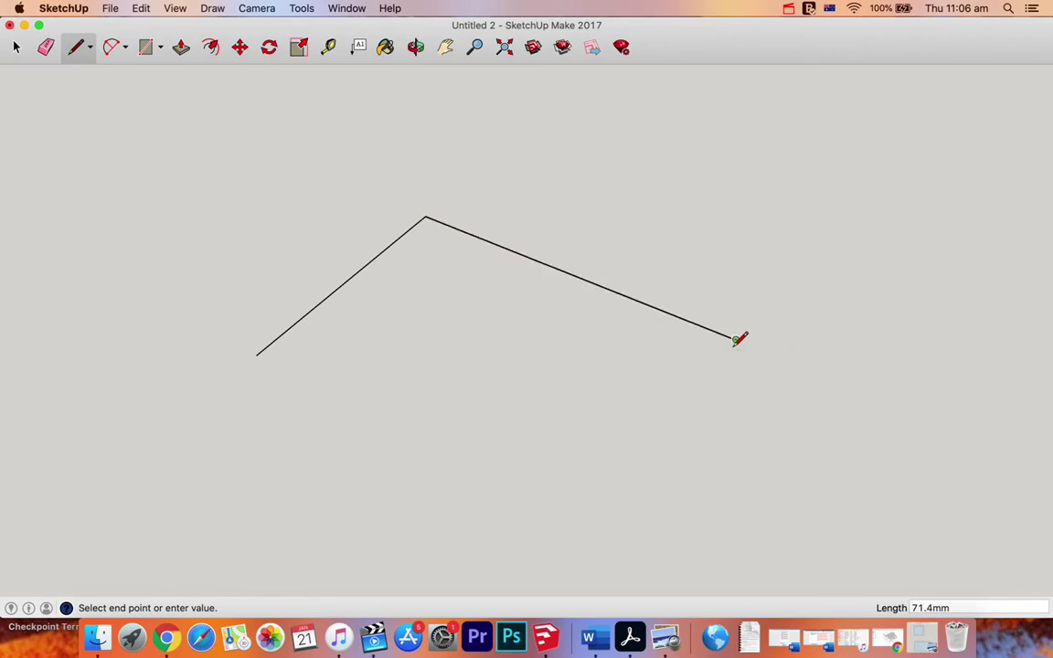
key(Escape)
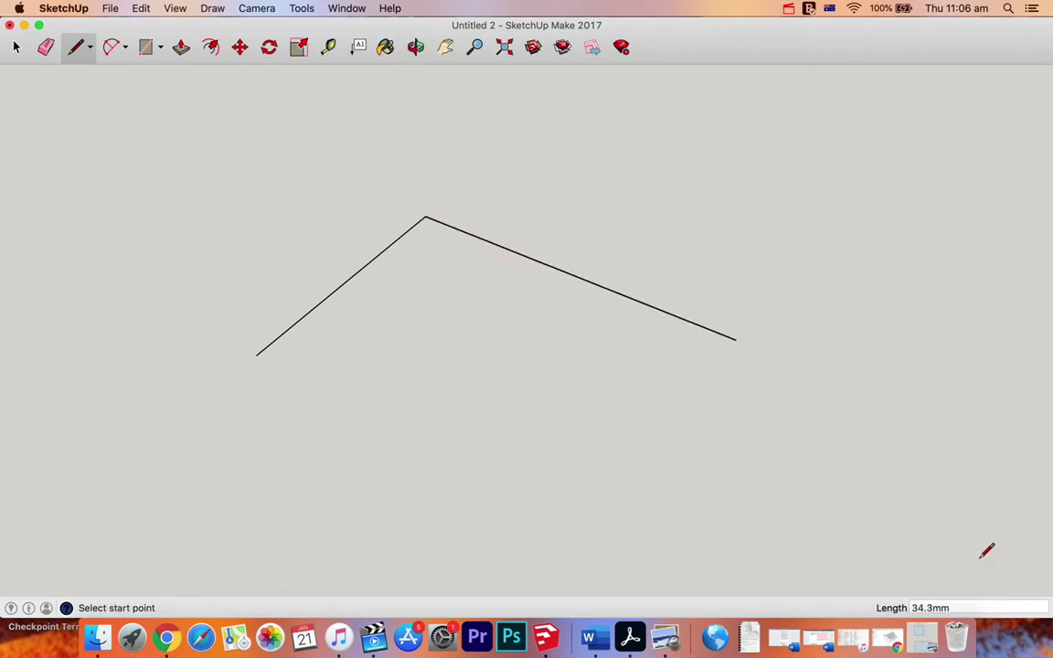
click(966, 608)
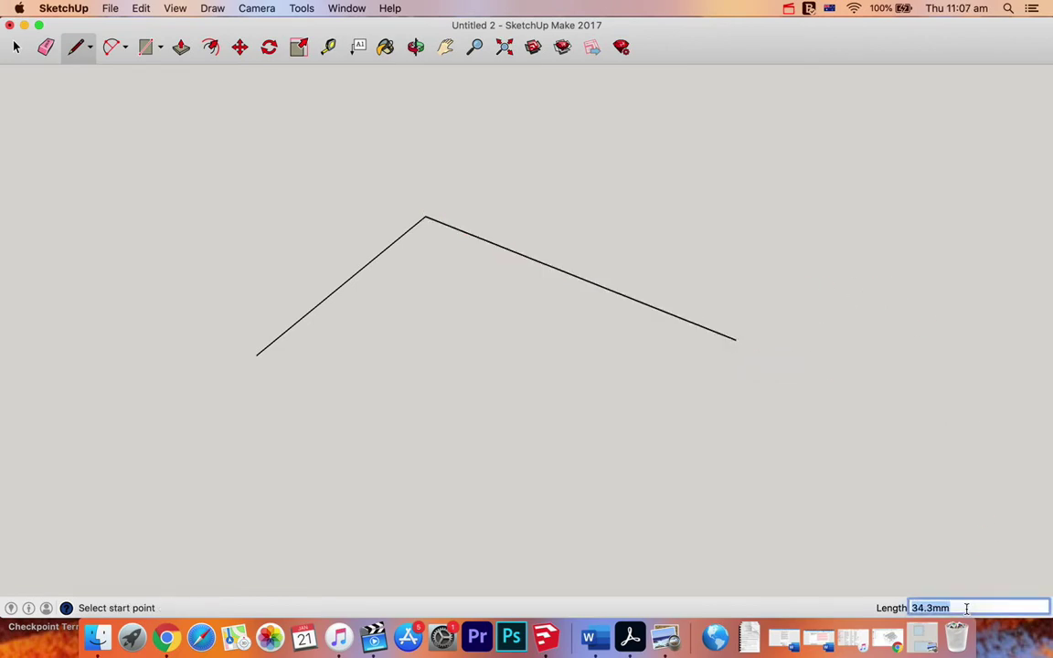
text(50)
key(Return)
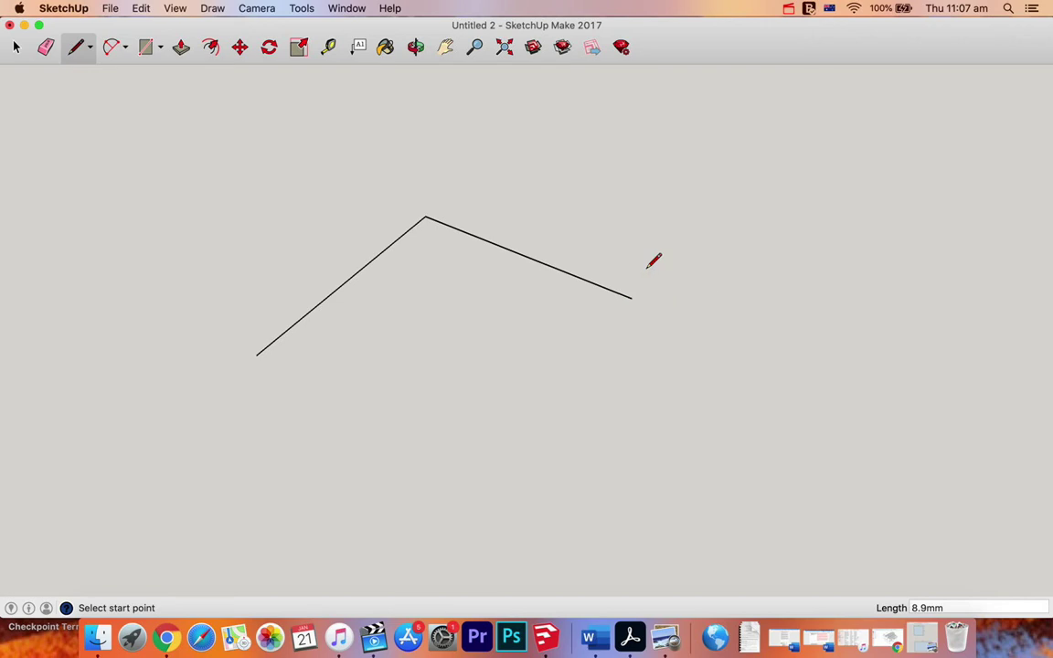
Draw a third line from the second line's free end, parallel to the green axis and back towards the front, with a length of 50 mm.
click(630, 297)
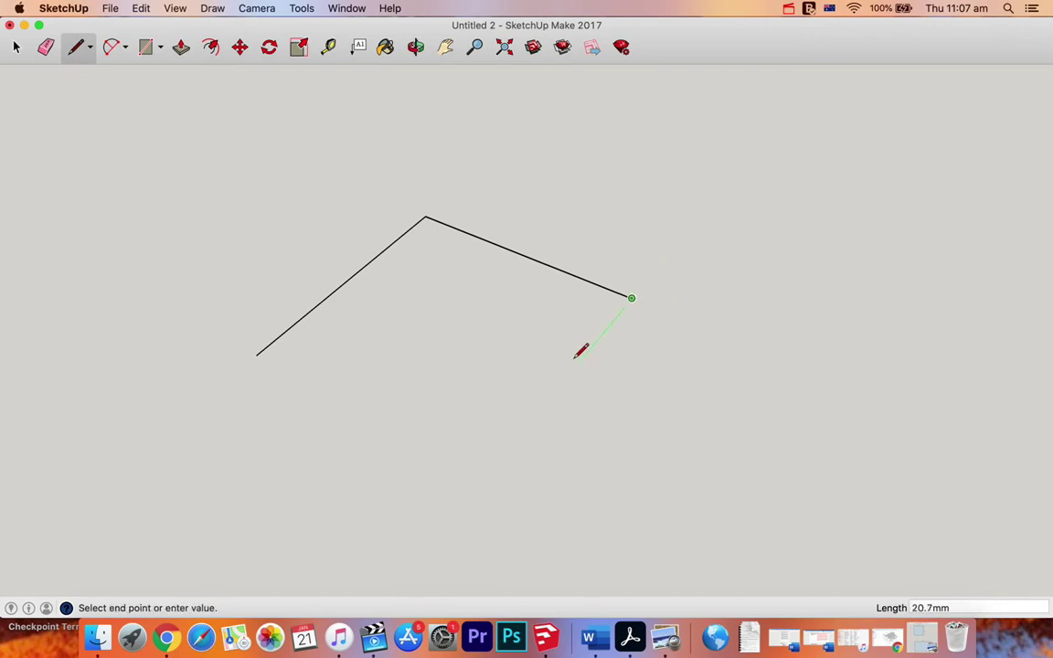
click(494, 461)
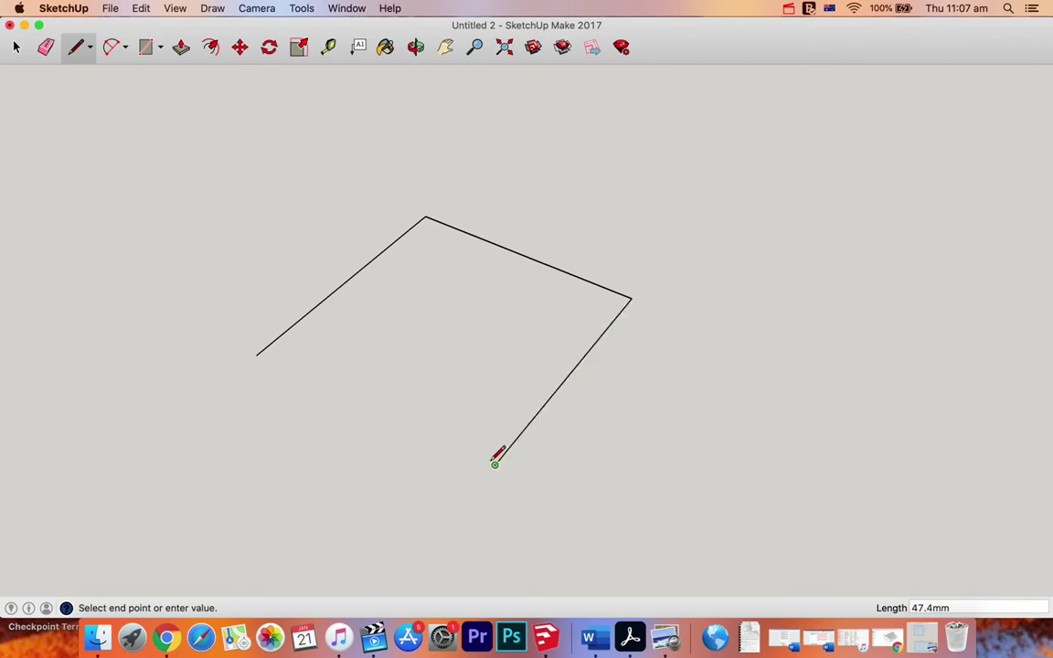
key(Escape)
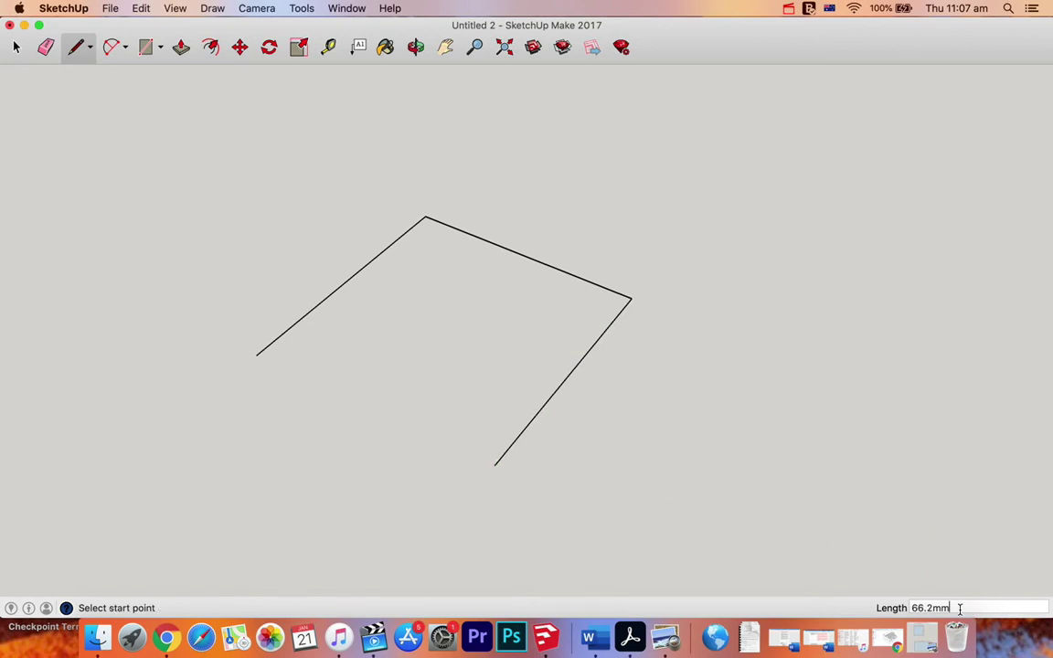
click(974, 609)
text(50)
key(Return)
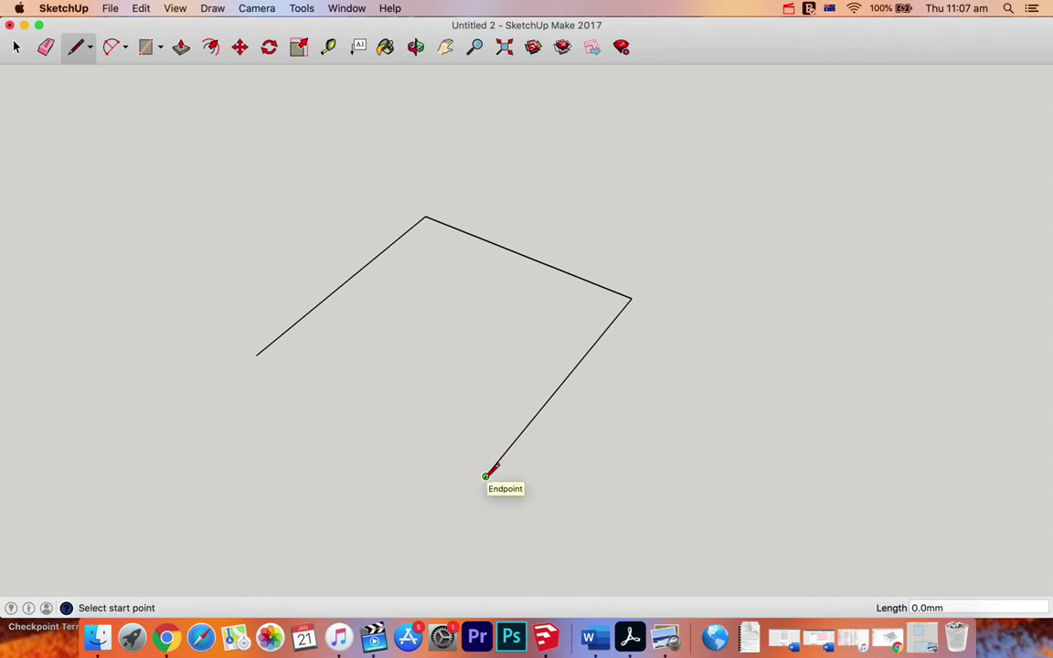
Close the square with a fourth line from the third line's free end to the first line's start point.
click(485, 476)
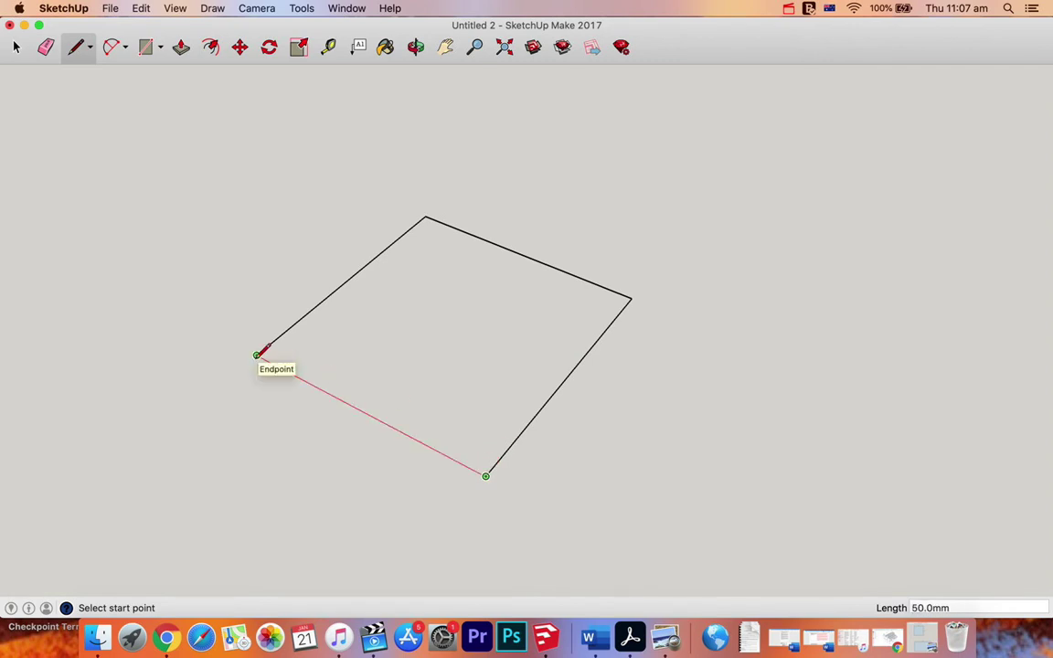
click(258, 355)
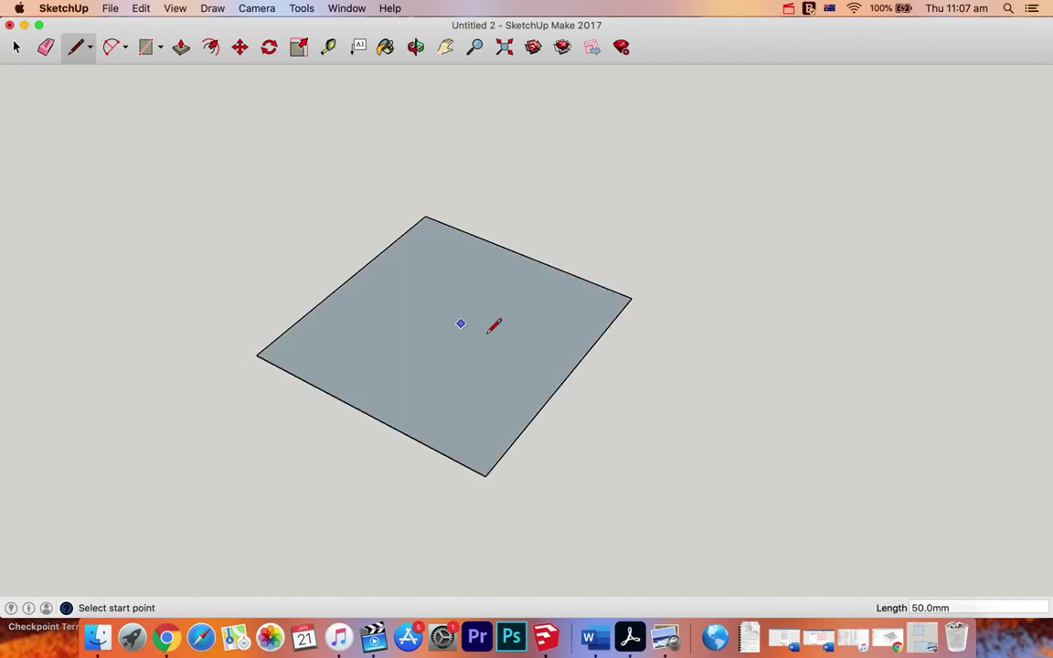
Measure the square's back edge and the adjoining right-hand edge from corner to corner with the Tape Measure tool.
click(327, 47)
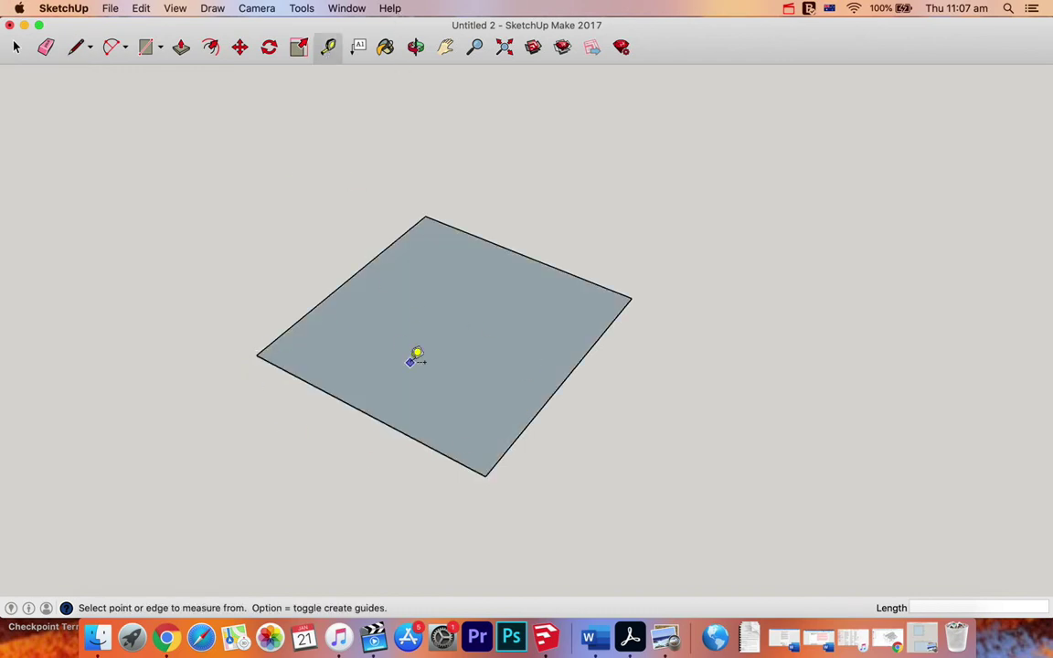
click(425, 216)
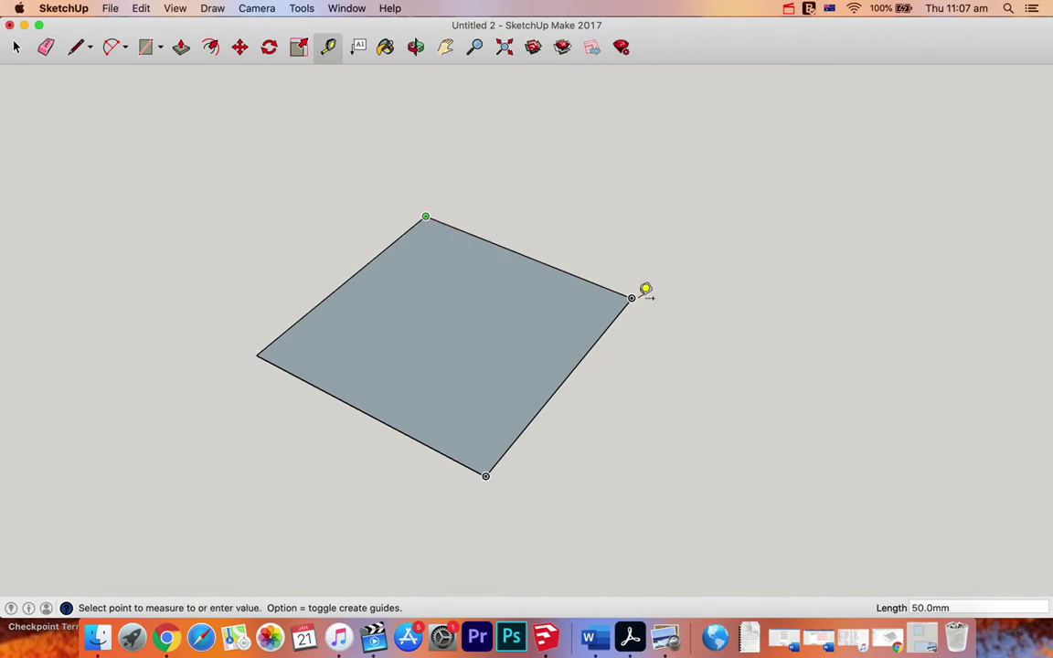
click(664, 218)
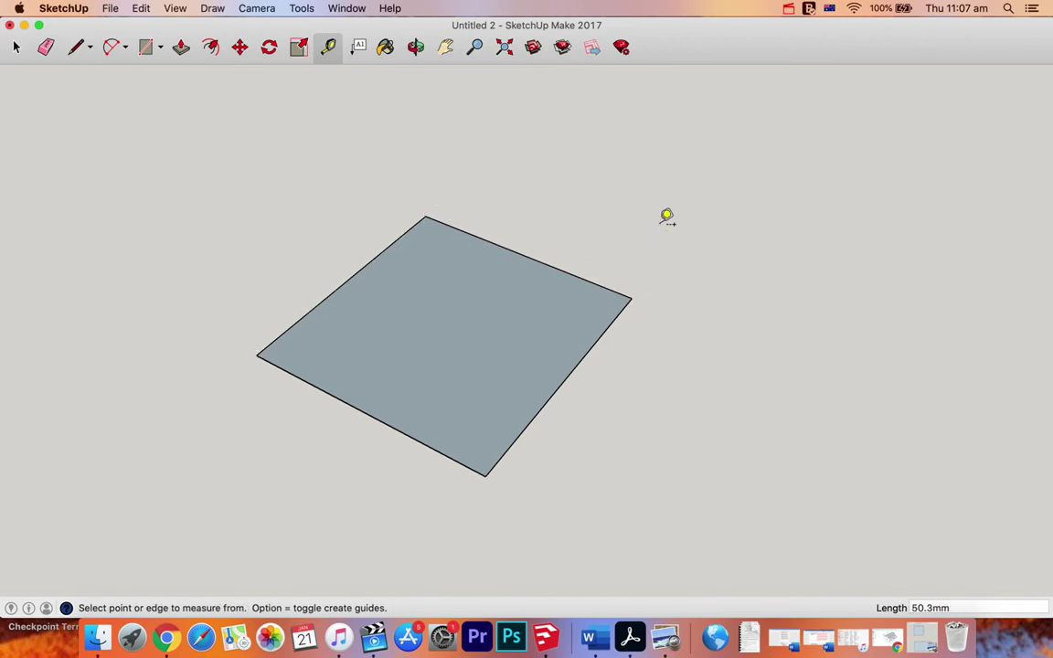
click(485, 475)
click(631, 298)
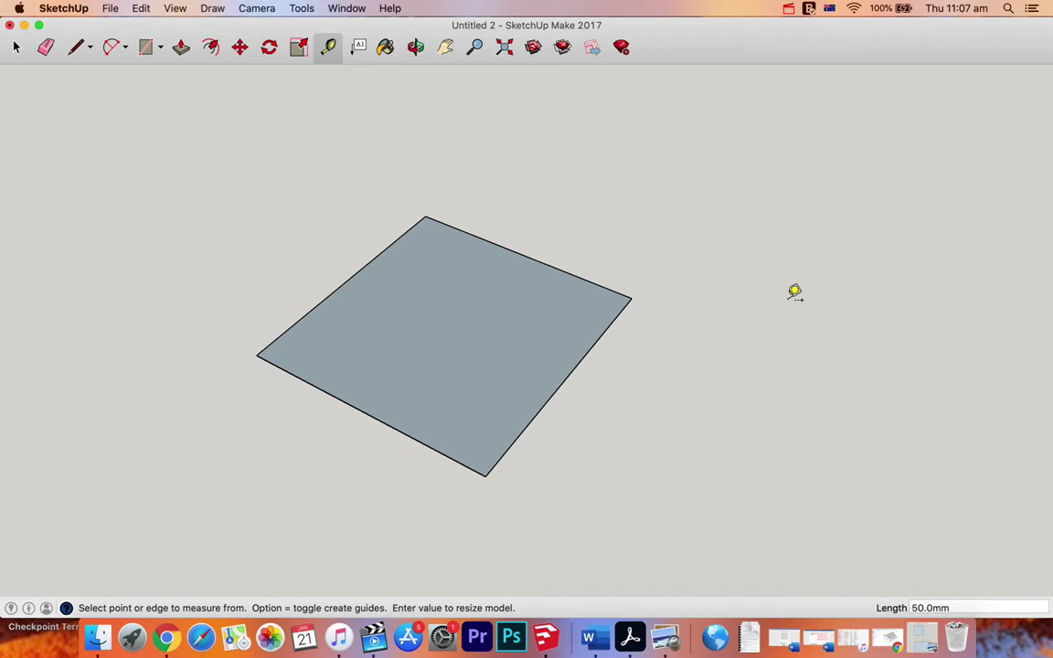
Draw a rectangle of about 161.5 x 152.9 mm with the Rectangle tool on the ground just right of the square.
scroll(538, 289, down, 6)
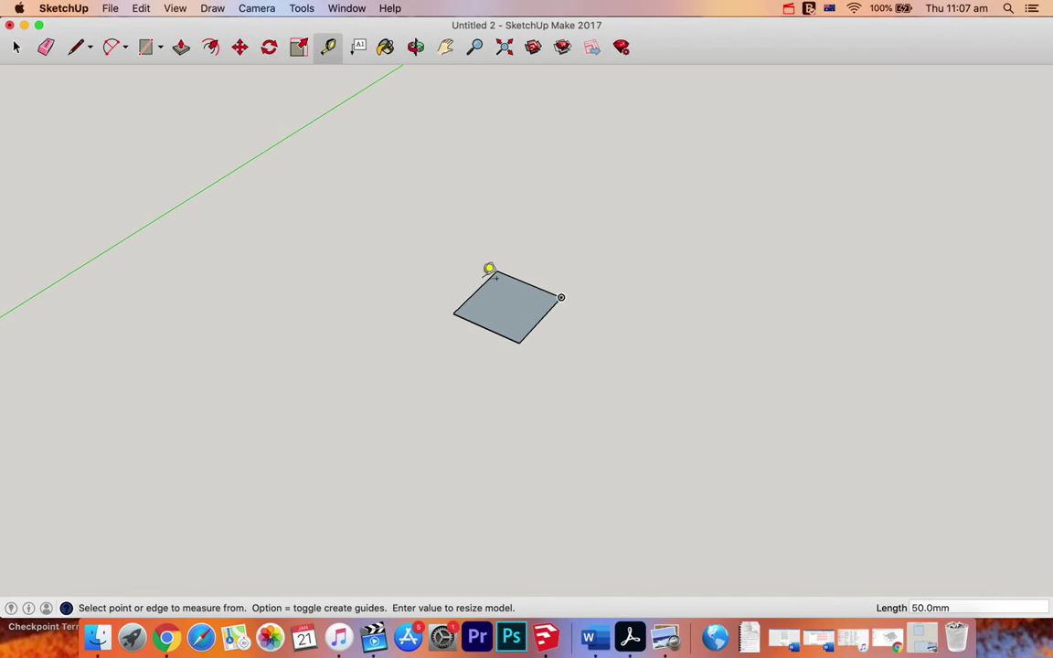
click(142, 48)
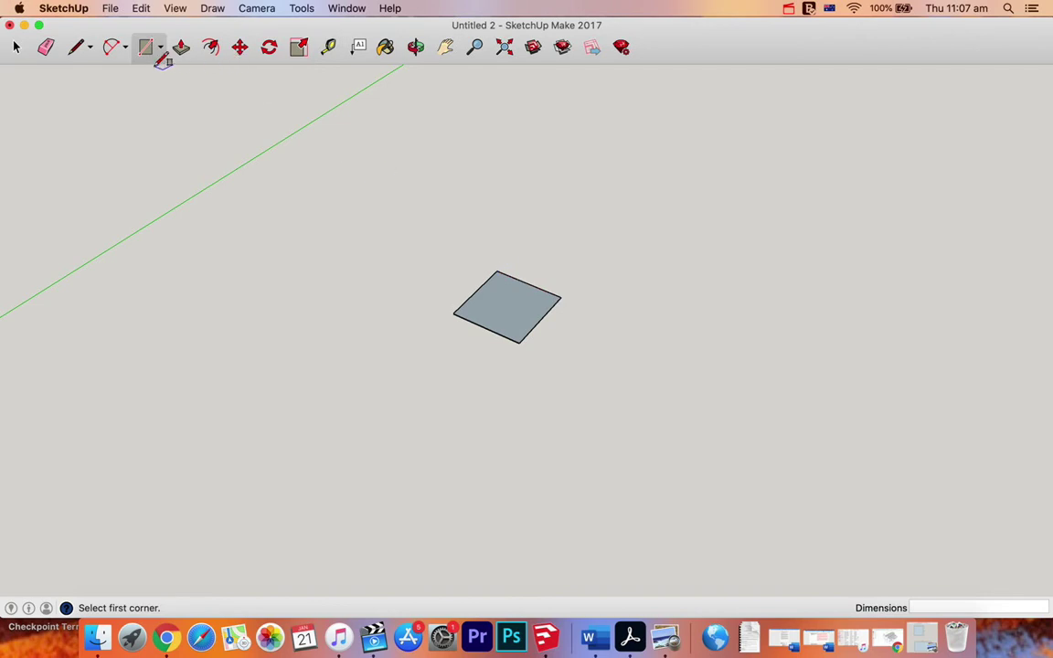
click(613, 270)
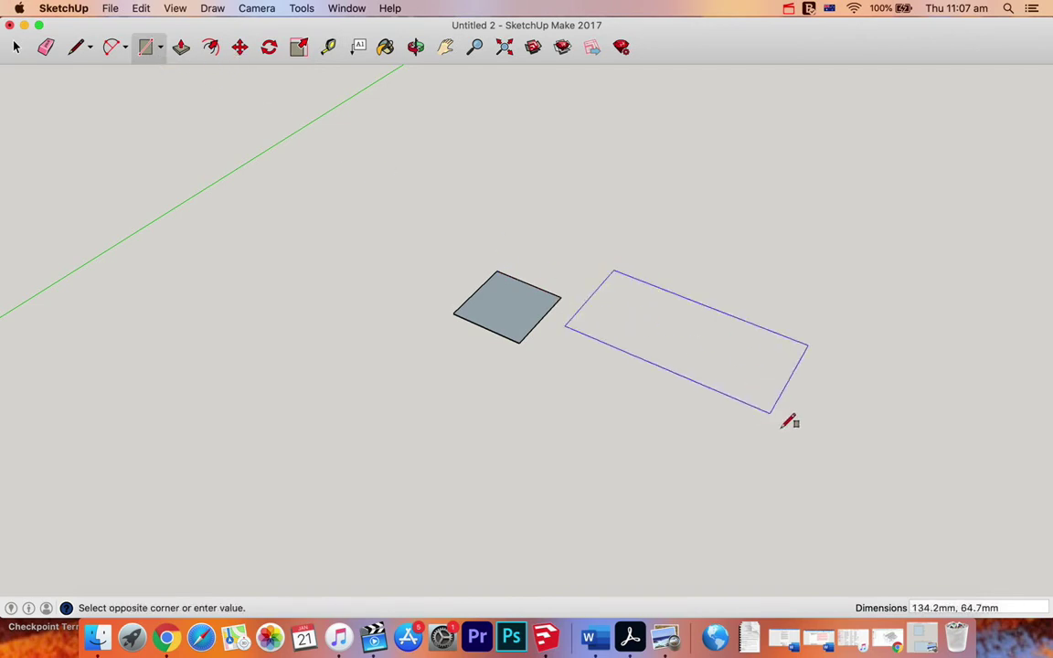
click(759, 551)
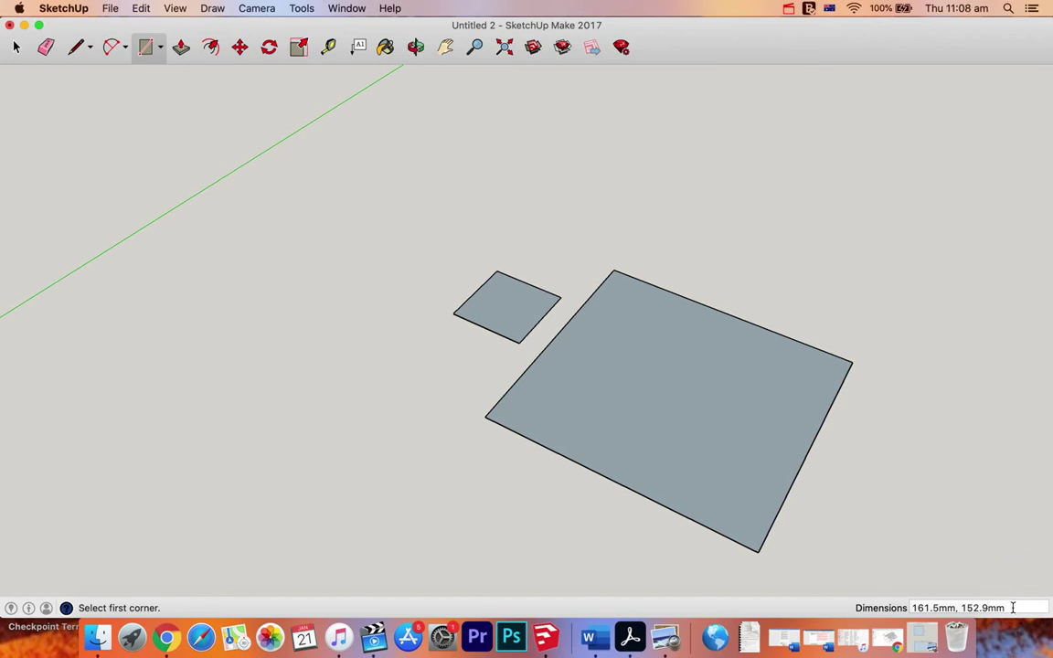
Set the dimensions of the rectangle just drawn to 50,50 mm.
click(856, 610)
drag(960, 607, 1009, 609)
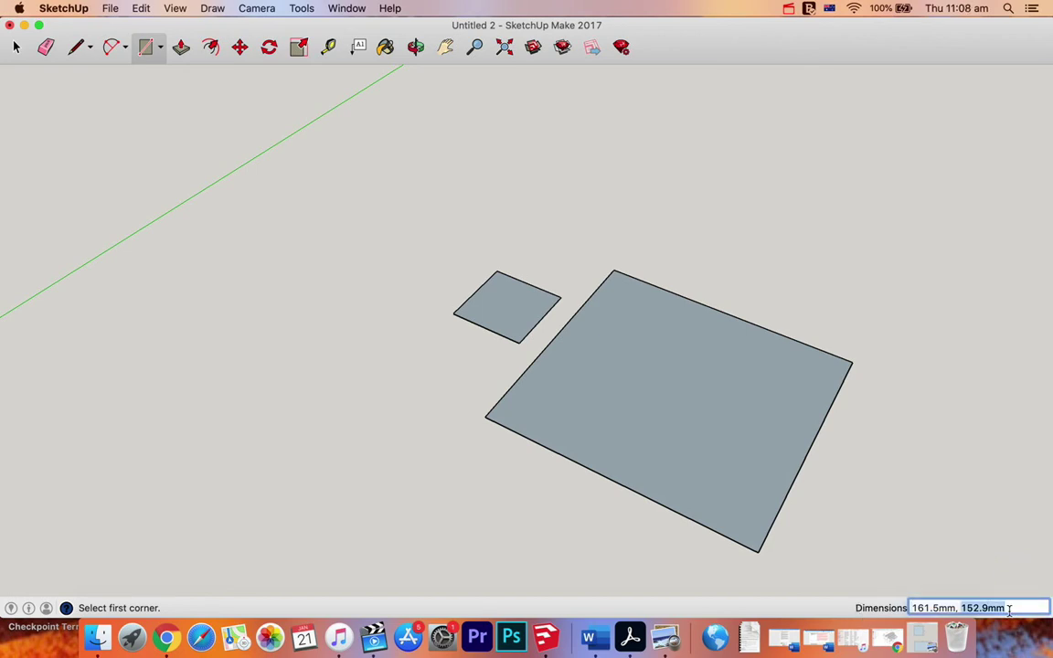
key(BackSpace)
key(BackSpace)
key(BackSpace)
key(BackSpace)
key(BackSpace)
key(BackSpace)
key(BackSpace)
key(BackSpace)
key(BackSpace)
key(BackSpace)
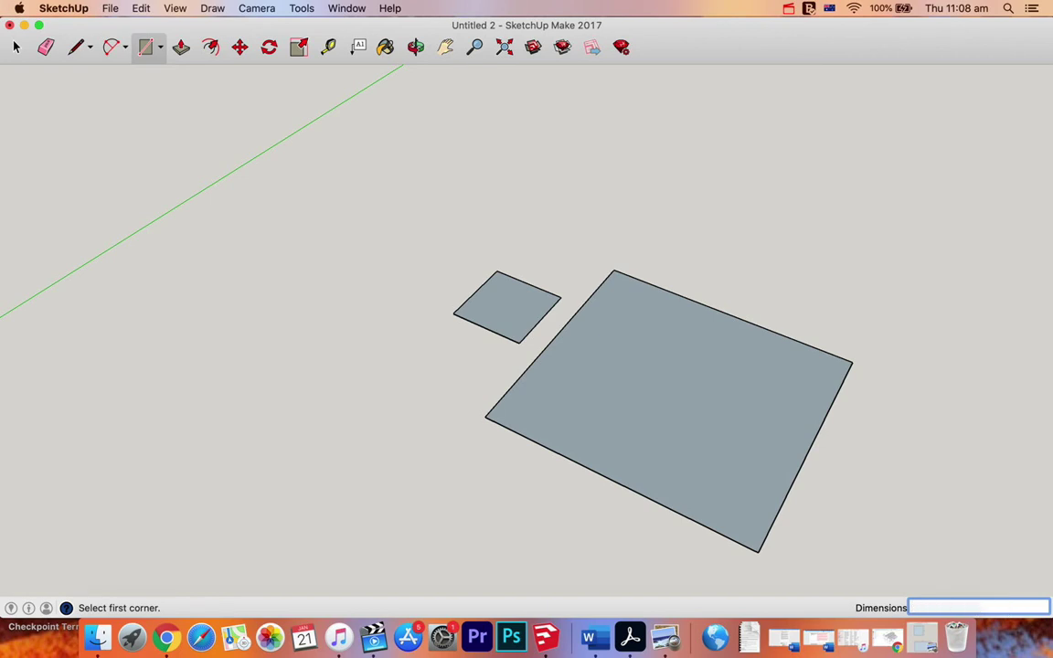
text(50,50)
key(Return)
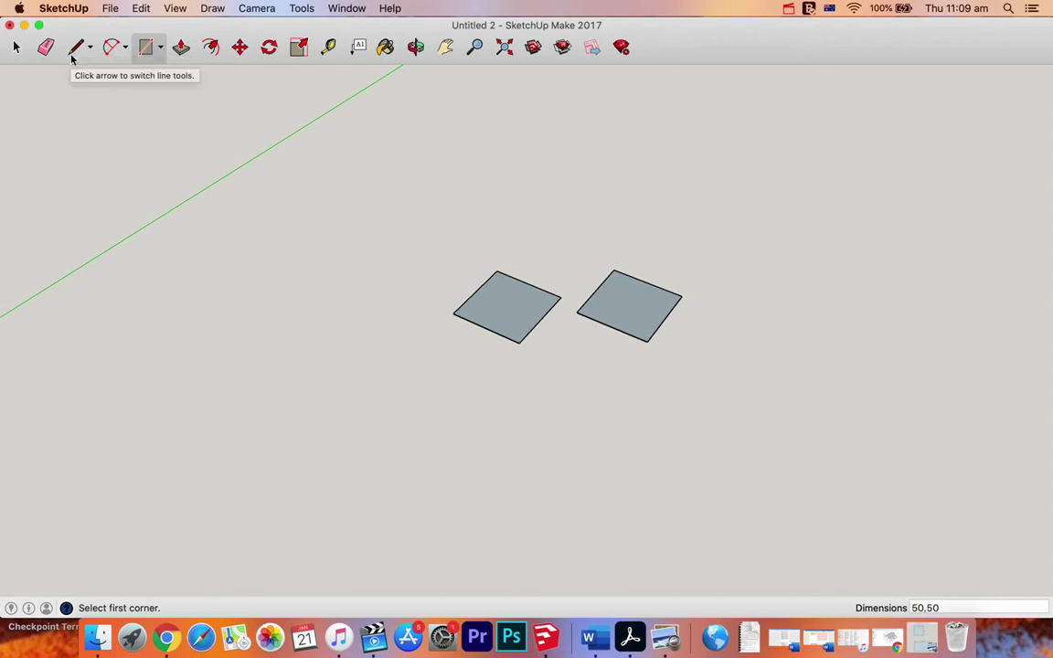
Select both squares with a selection window around them and delete them.
click(16, 46)
drag(359, 221, 757, 404)
key(Delete)
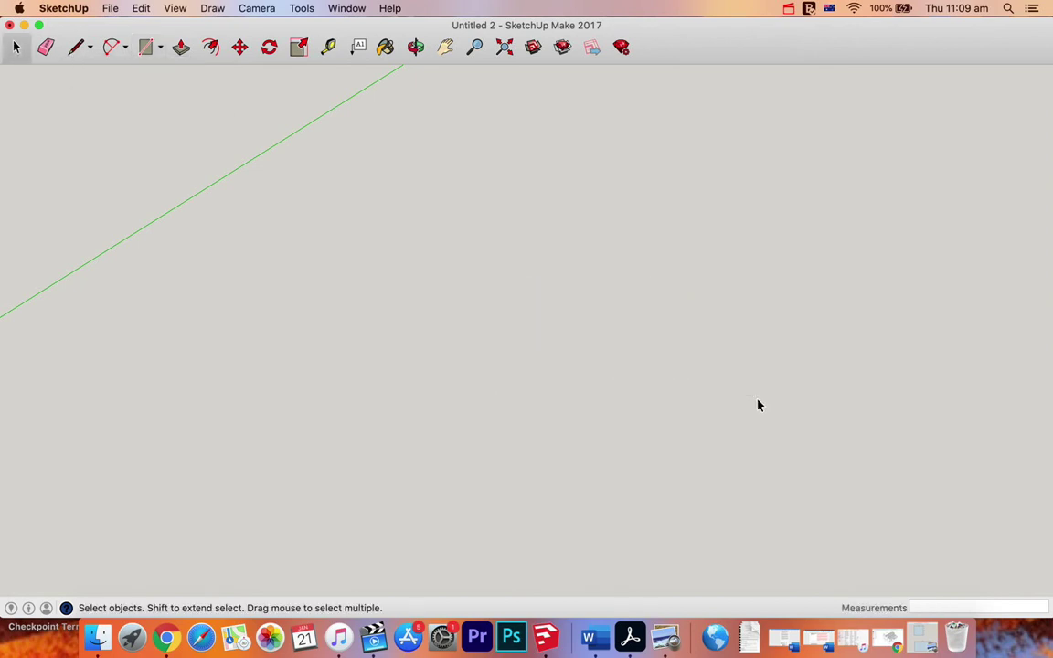
Switch to Preview to check the rectangle's dimensions in the reference screenshot, and close the image.
click(665, 637)
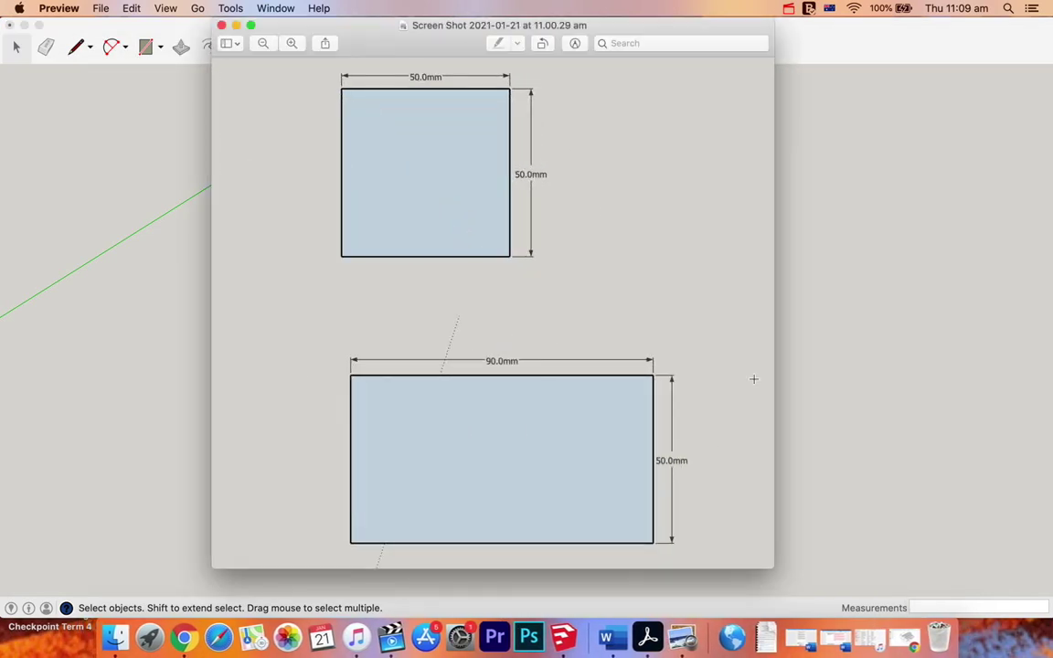
click(223, 26)
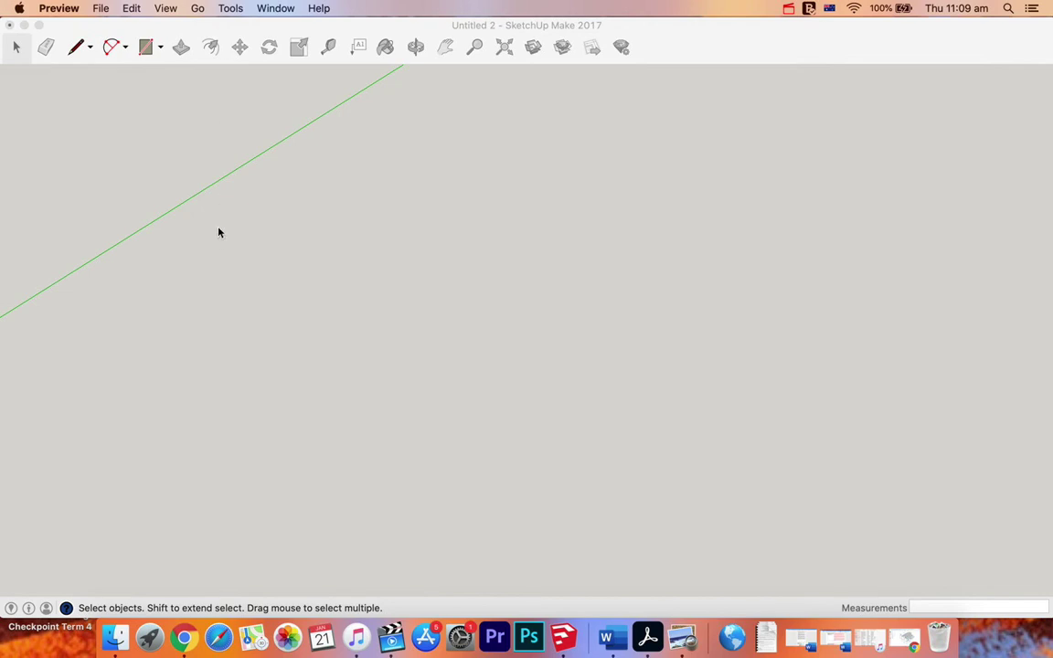
Draw a line on the empty ground parallel to the green axis with the Line tool and set its length to 50 mm.
click(76, 46)
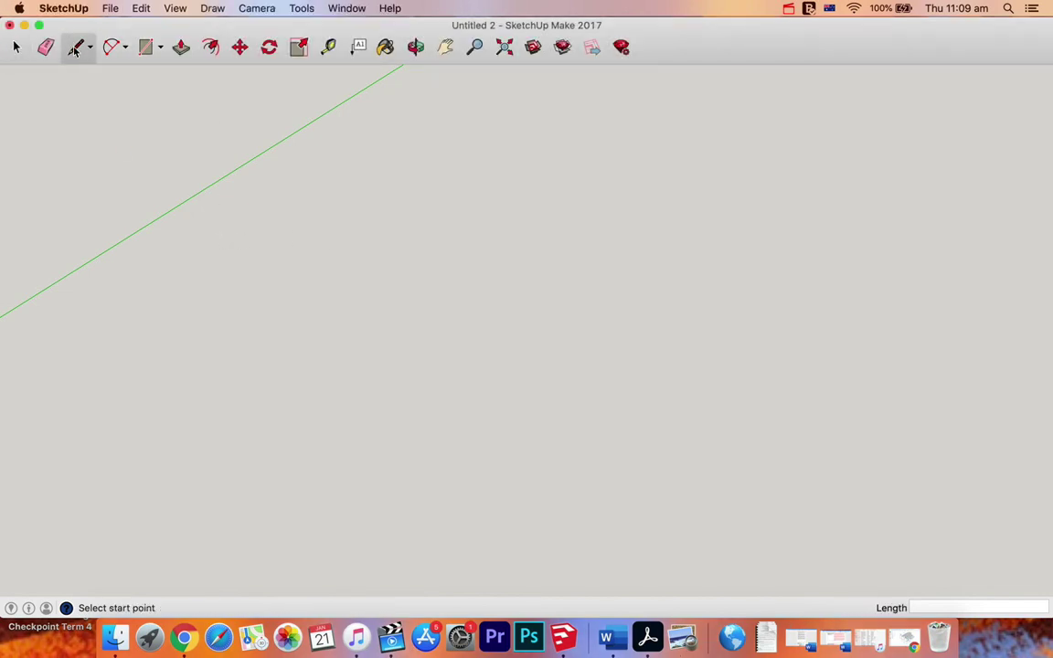
click(266, 382)
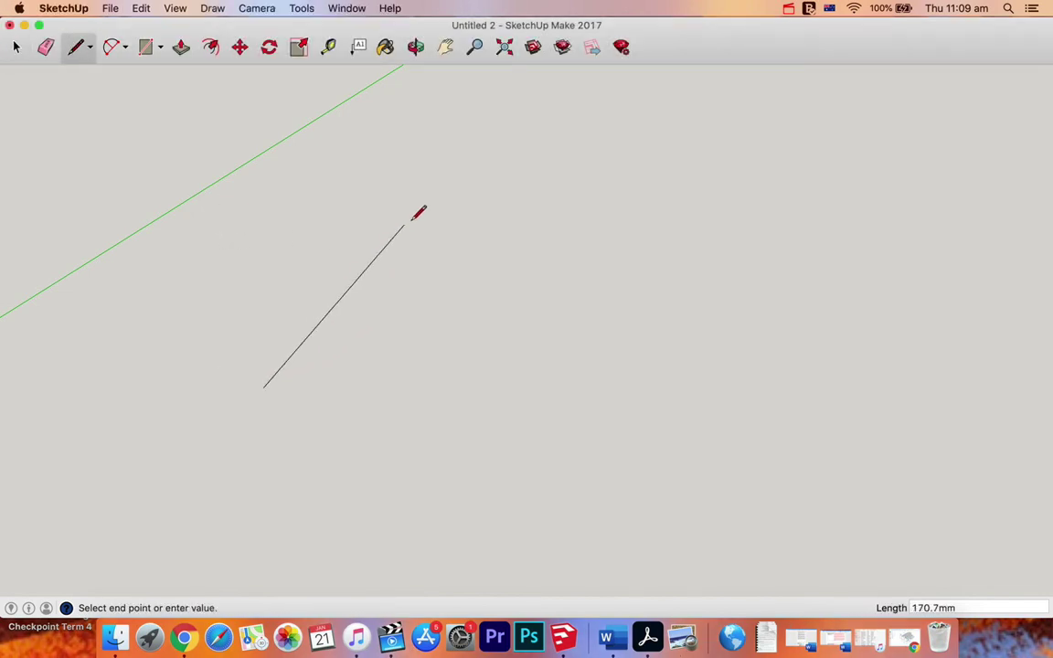
click(466, 210)
key(Escape)
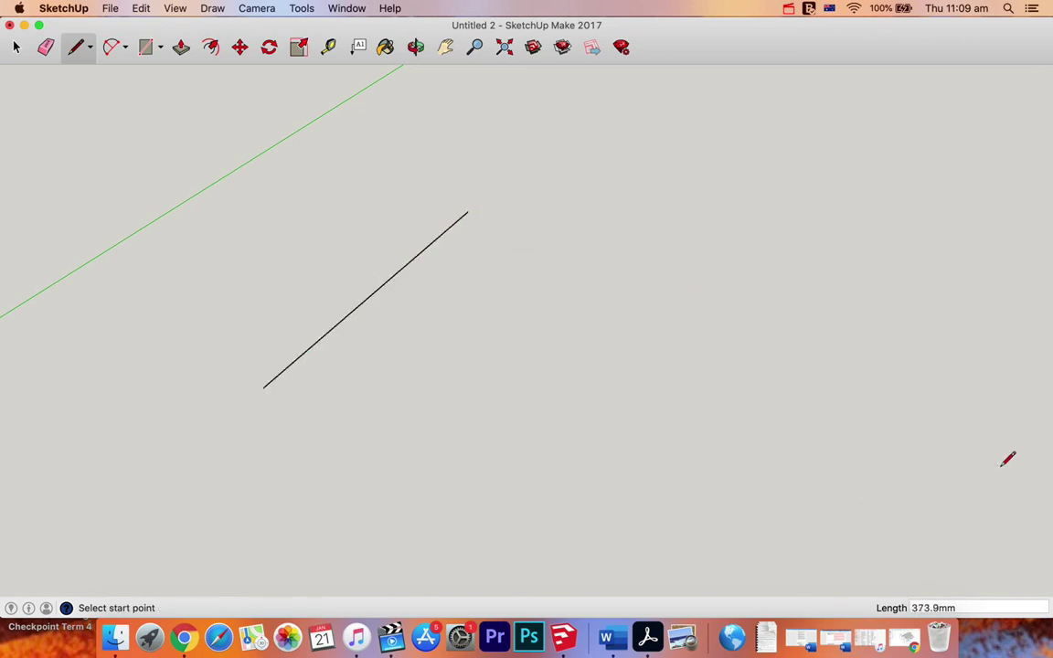
click(969, 608)
text(50)
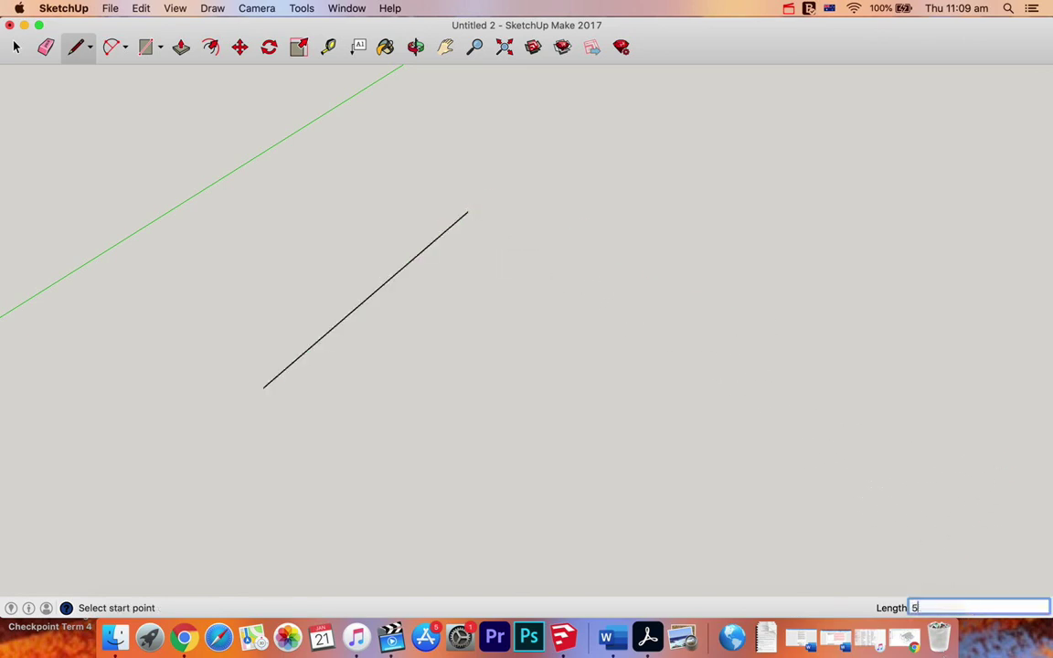
key(Return)
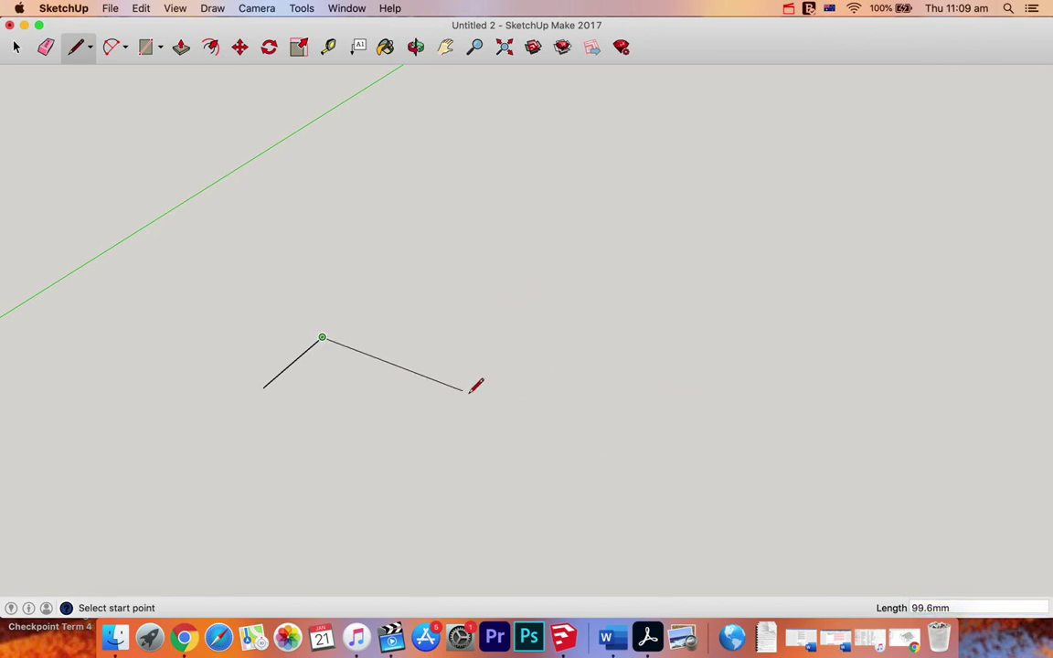
Draw a second line from the first line's far end, parallel to the red axis, and set its length to 90 mm.
click(530, 440)
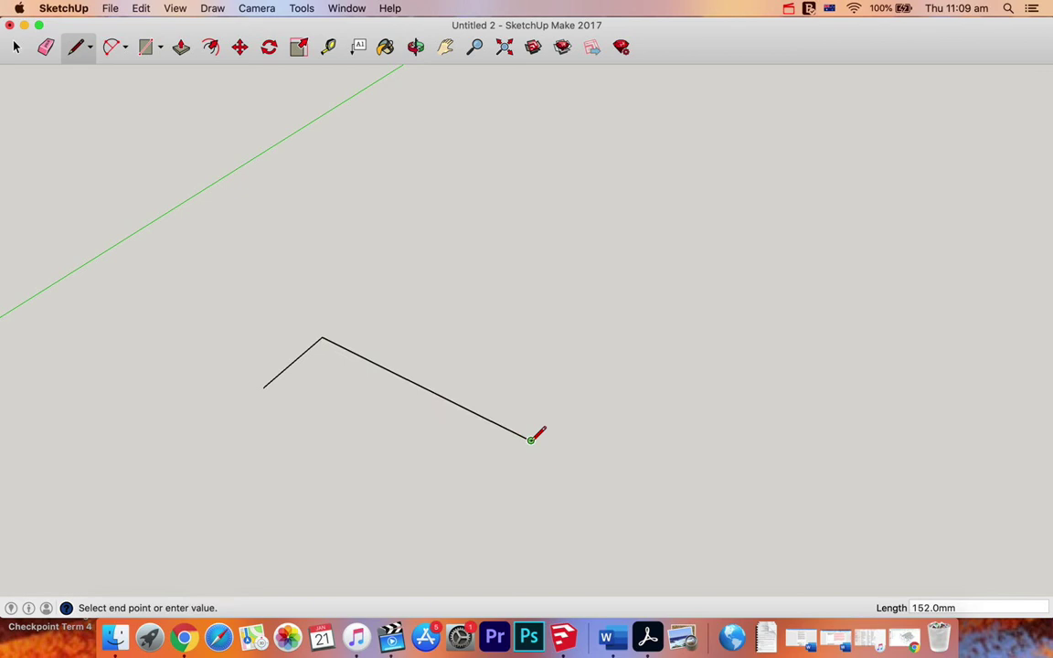
click(966, 608)
double_click(967, 609)
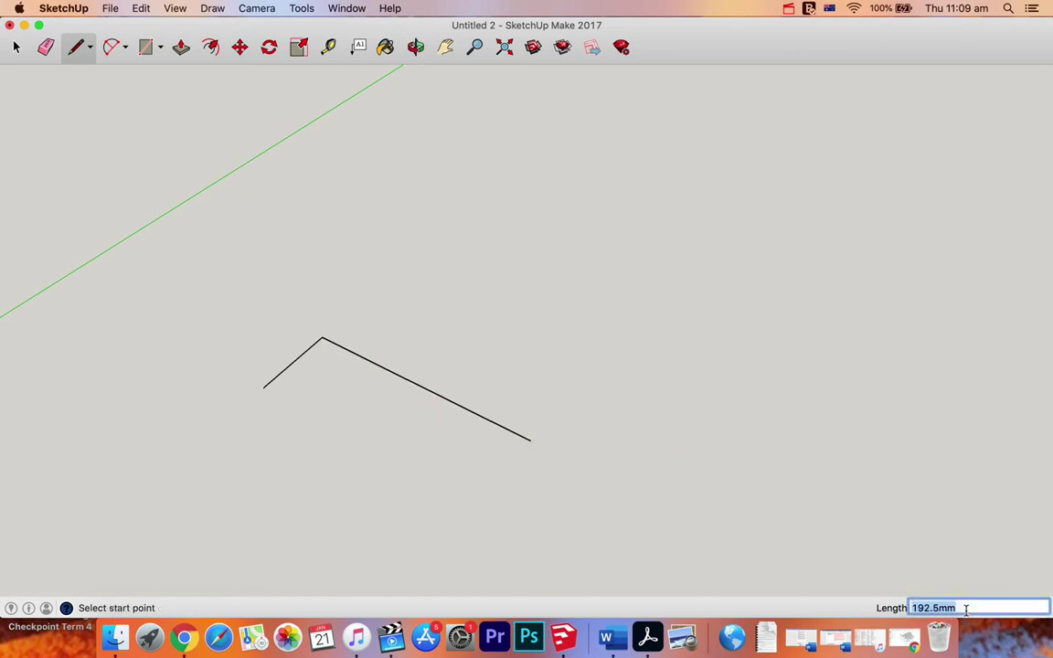
text(90)
key(Return)
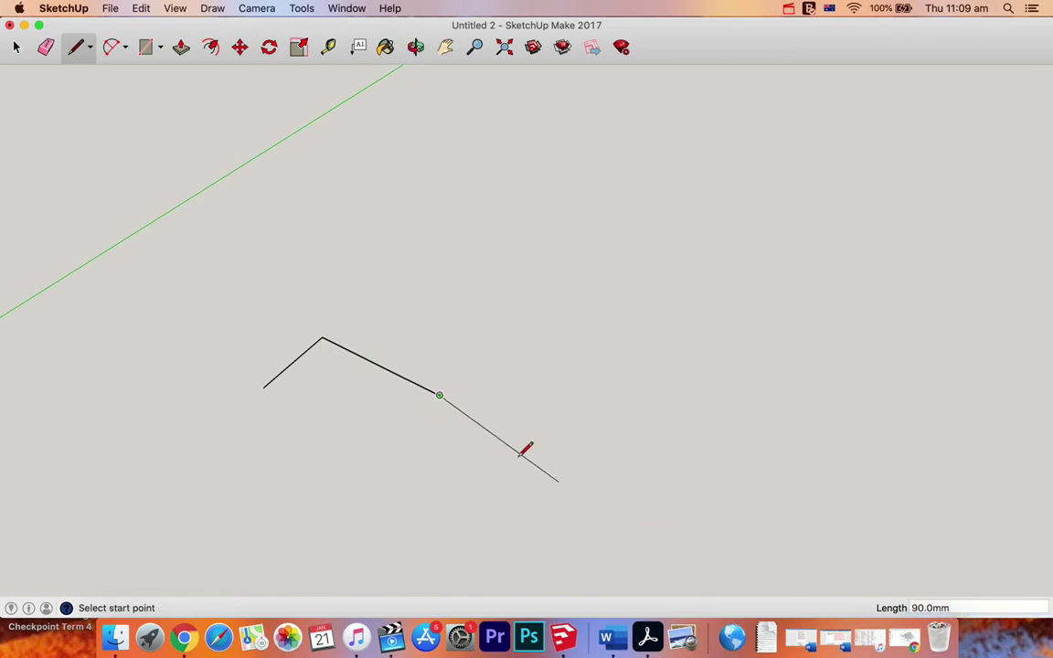
Draw a 50 mm third line towards the front, parallel to the green axis, and close the rectangle back to the first line's start point.
click(439, 395)
click(404, 430)
key(Escape)
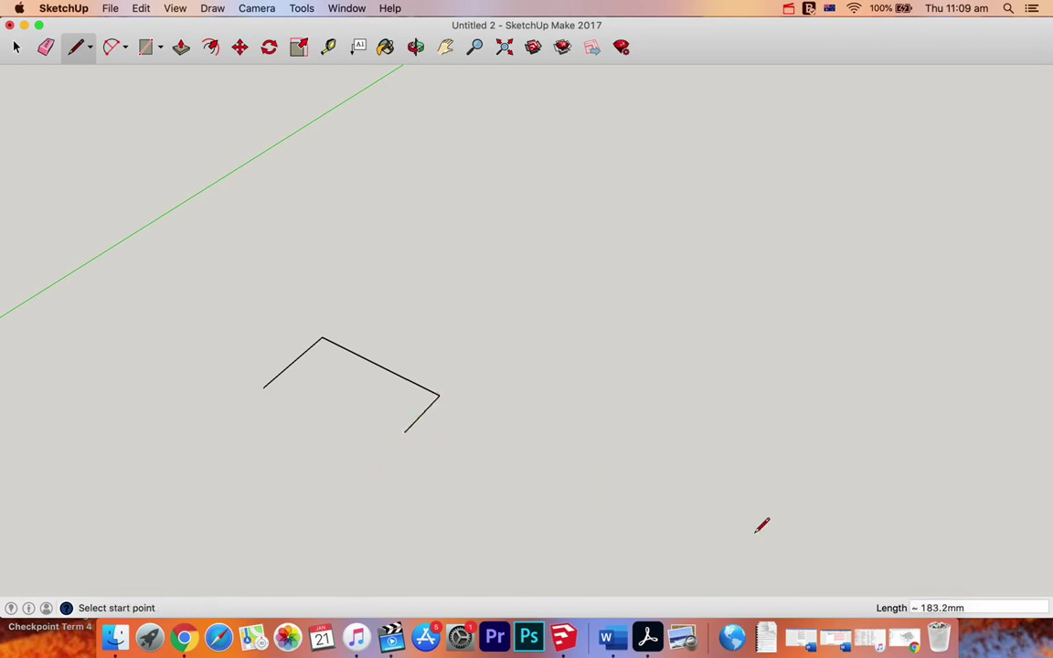
click(985, 607)
key(BackSpace)
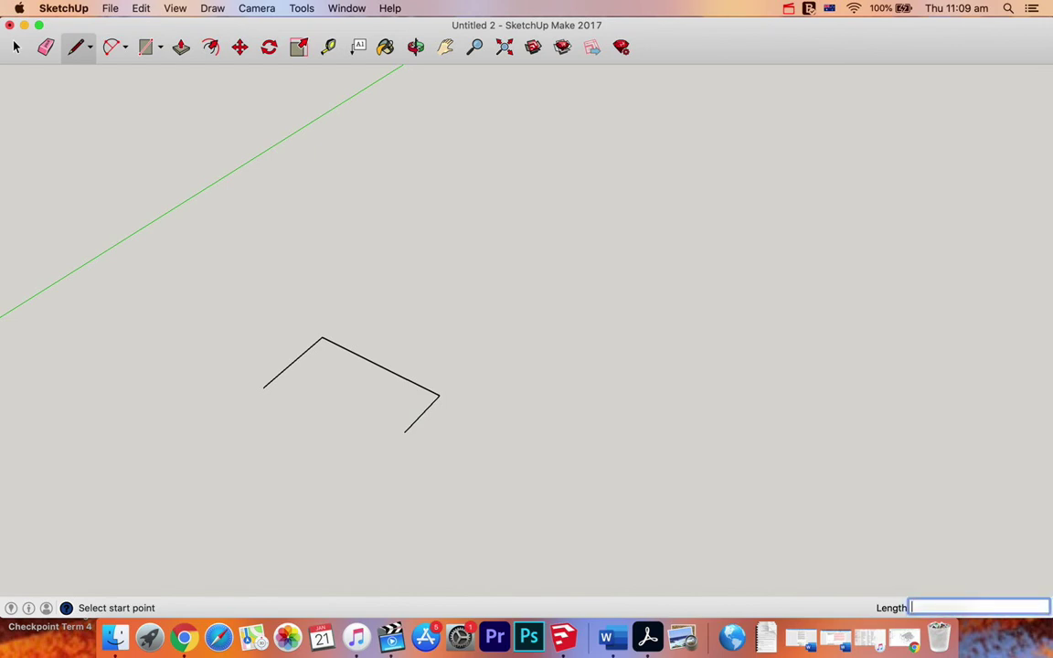
text(50)
key(Return)
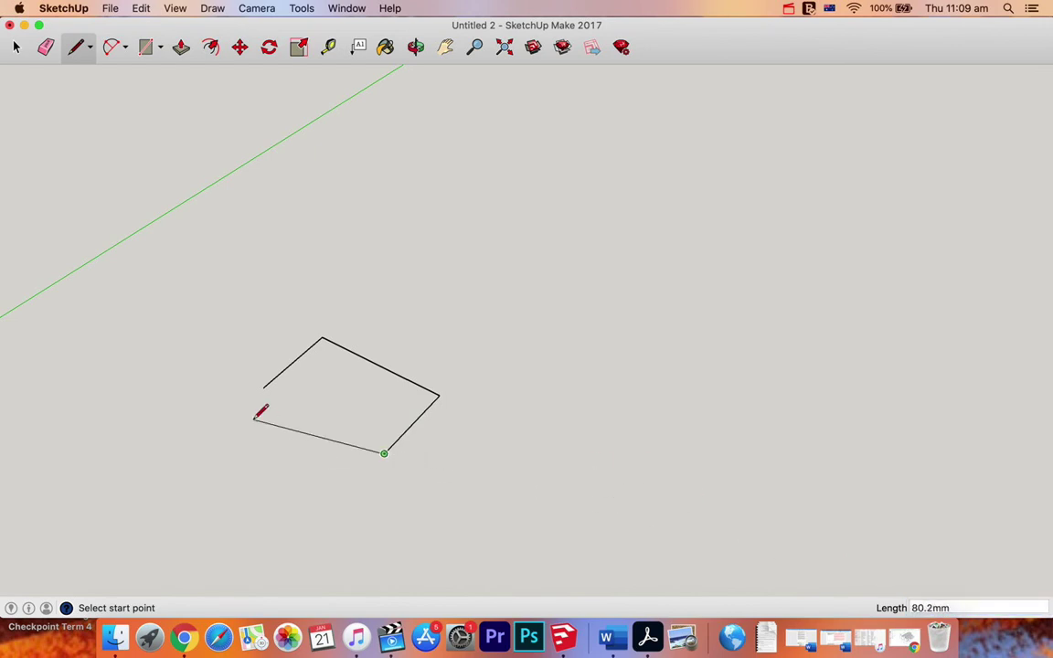
click(264, 386)
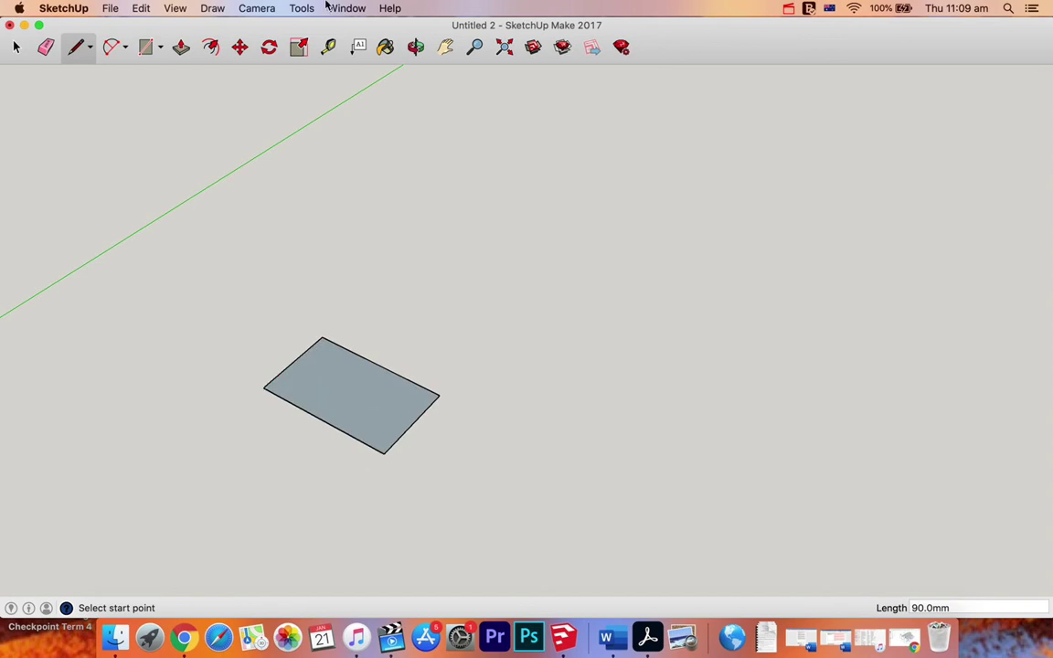
Measure the rectangle's back long edge and left short edge with the Tape Measure tool.
key(b)
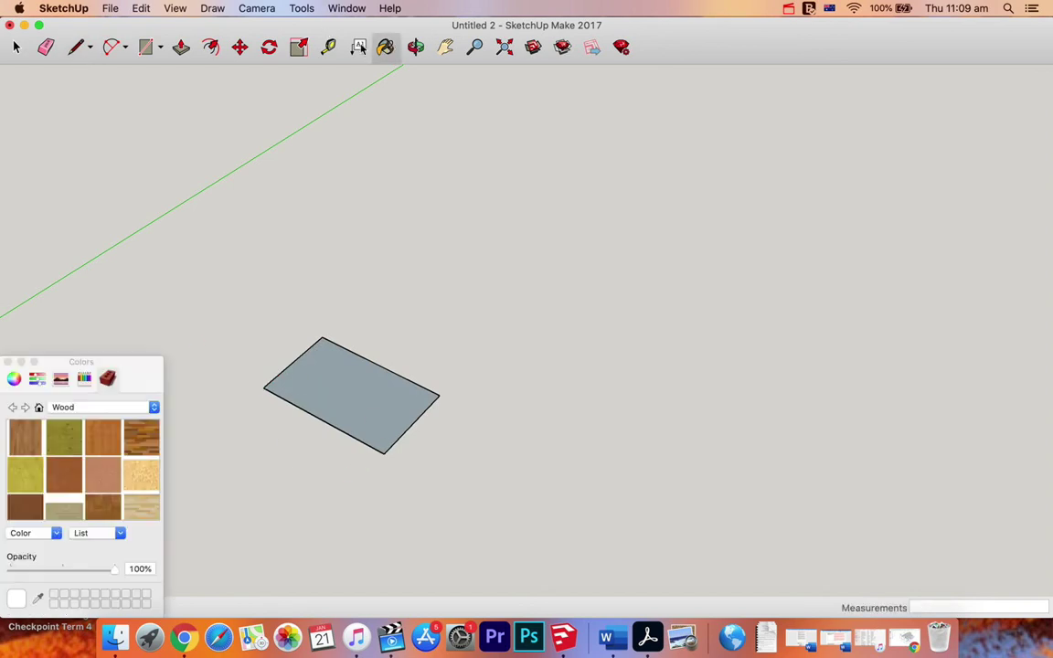
click(328, 47)
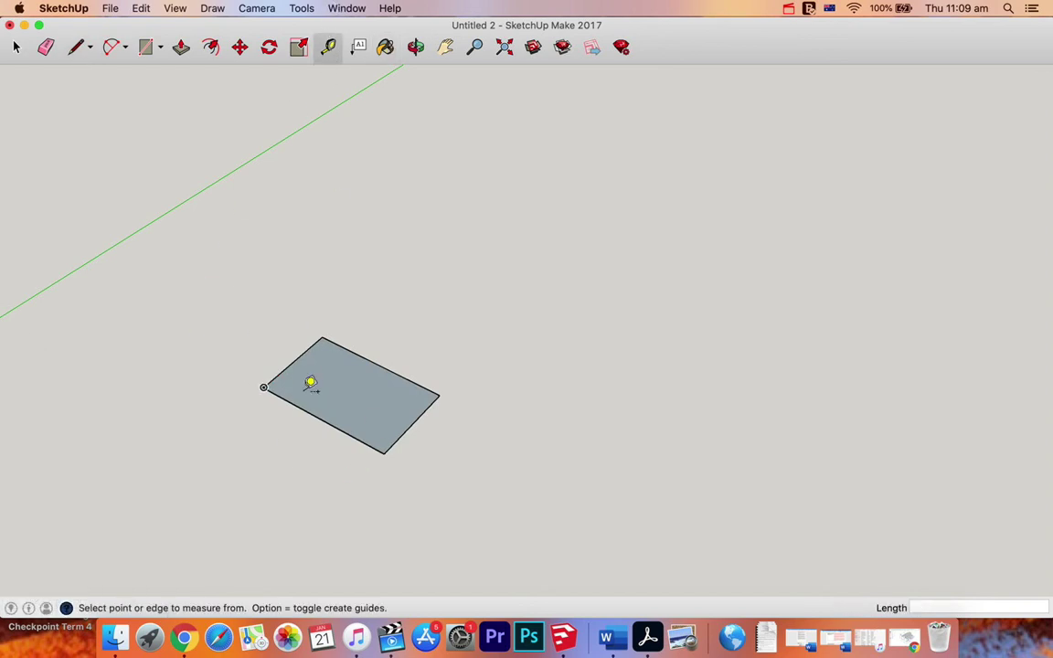
click(321, 338)
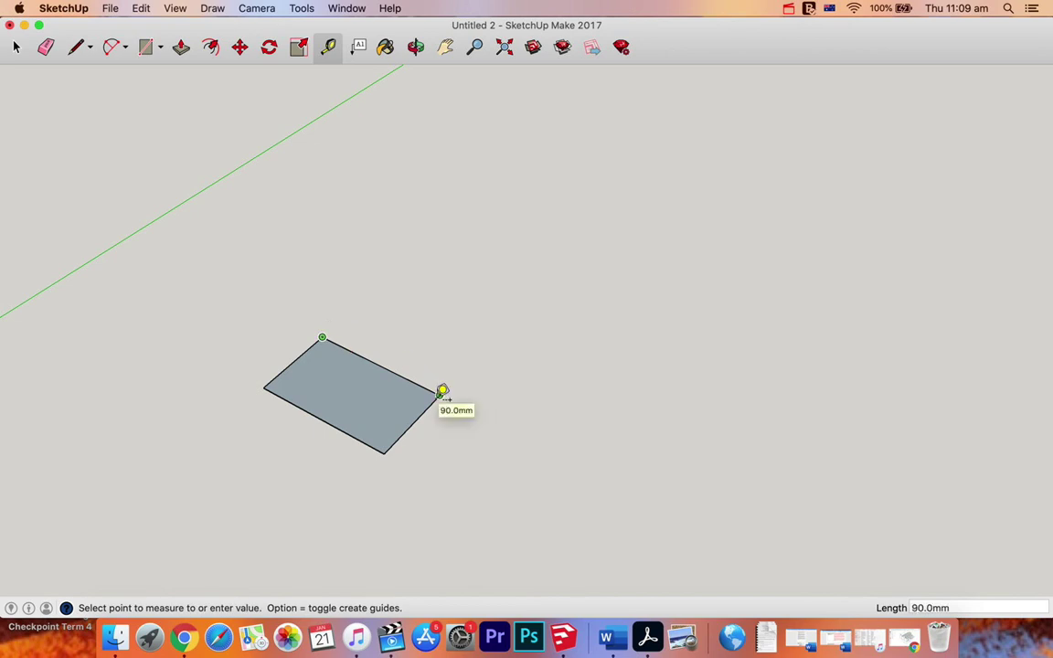
key(Escape)
click(323, 337)
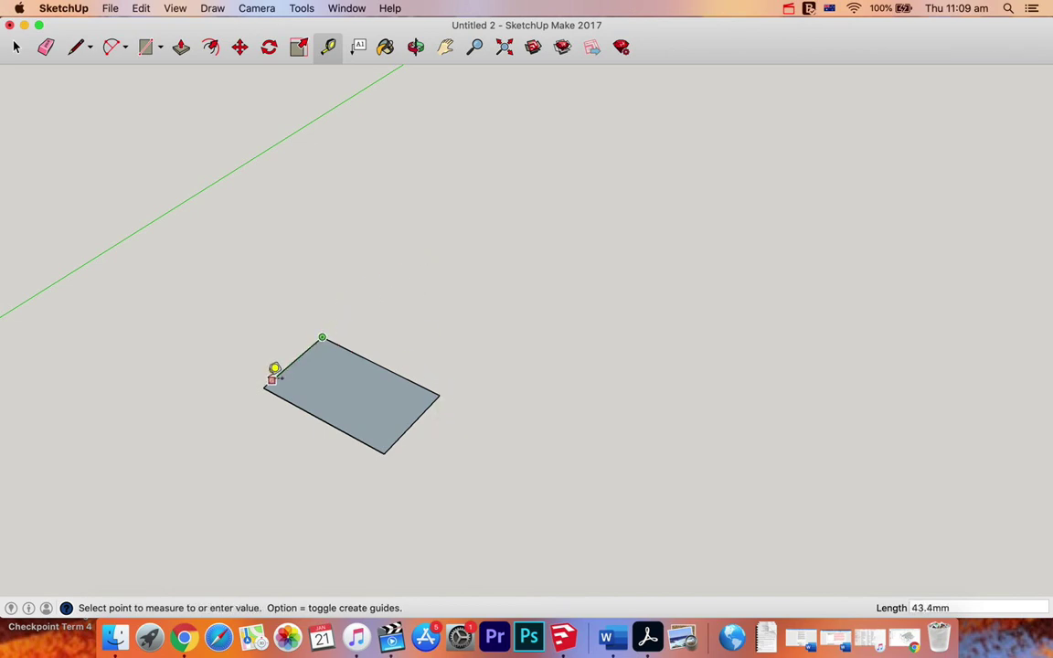
key(Escape)
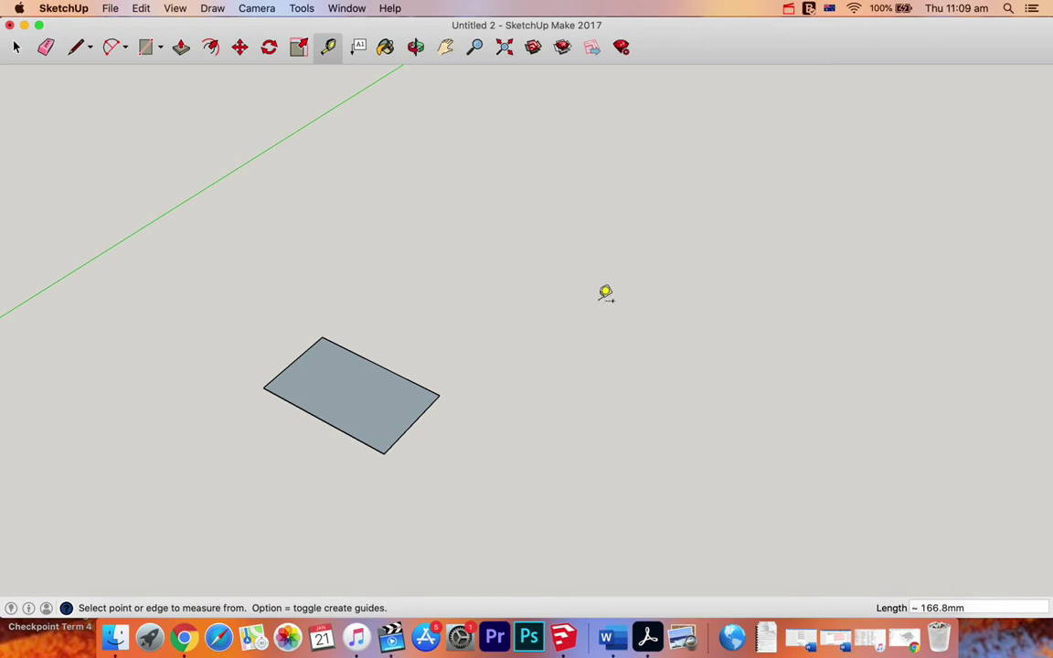
click(263, 387)
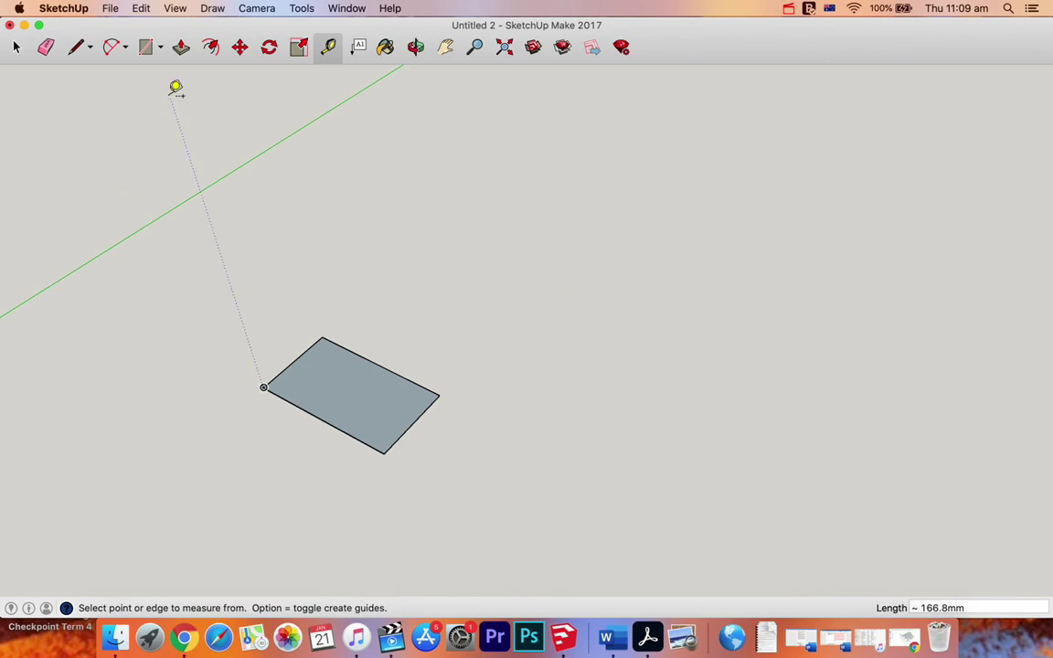
Draw a rectangle of about 141 x 48 mm on the empty ground behind the existing rectangle with the Rectangle tool.
click(144, 47)
click(359, 258)
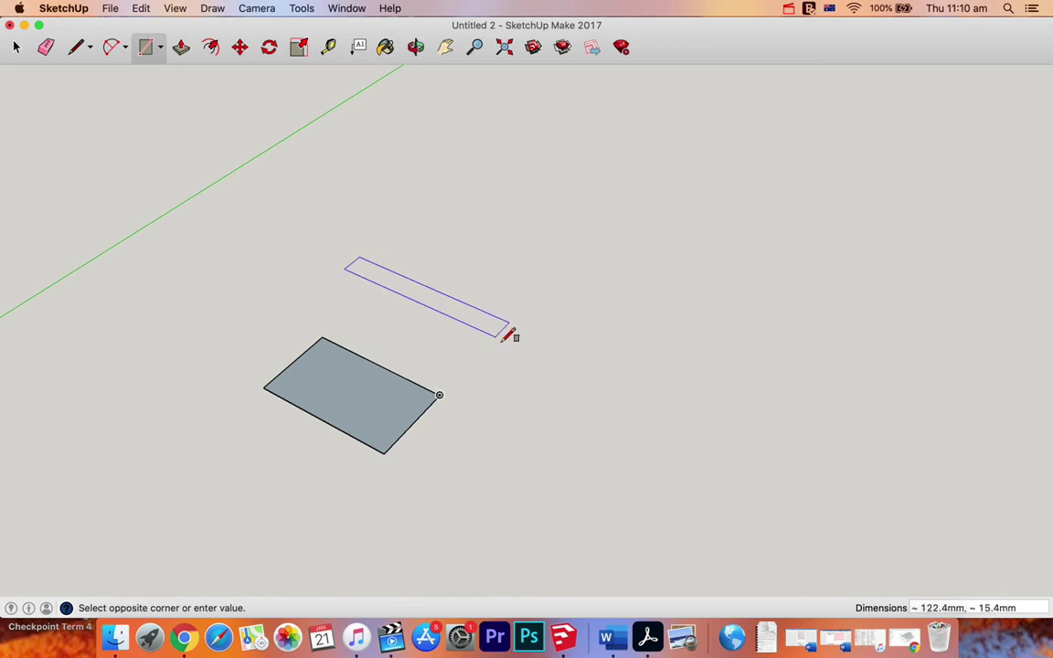
click(491, 381)
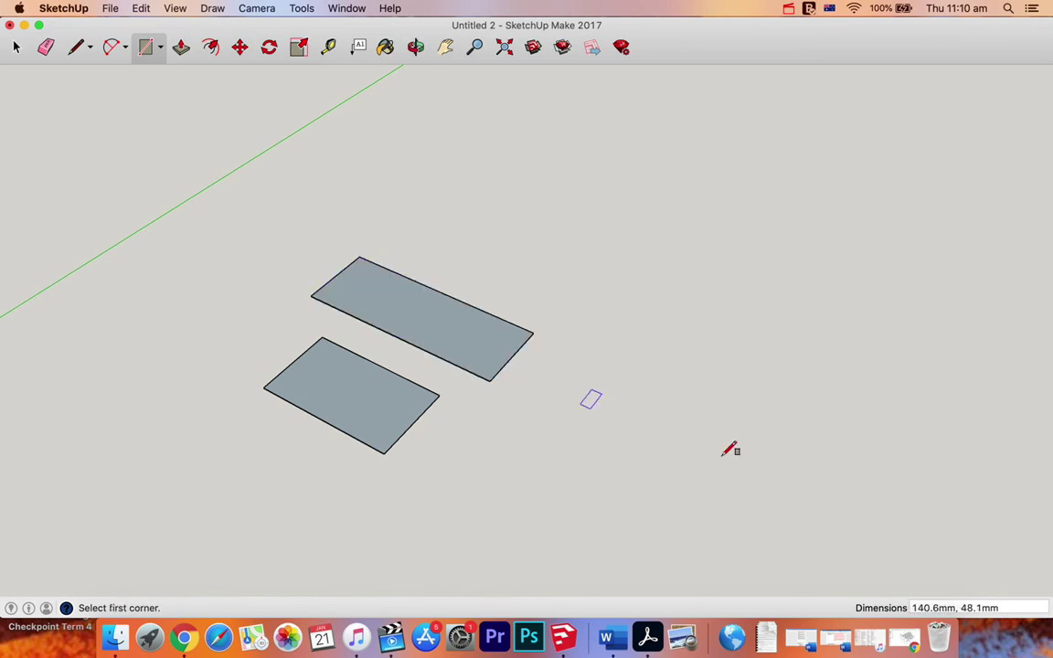
Set the new rectangle's dimensions to 50,90 mm.
double_click(977, 608)
key(BackSpace)
key(BackSpace)
key(BackSpace)
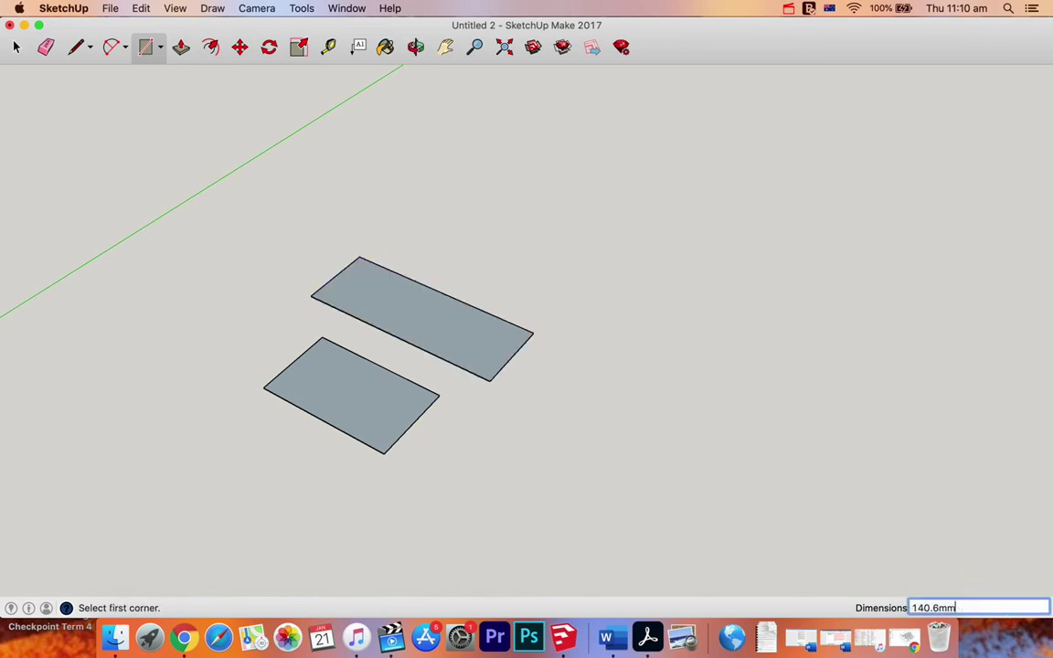
key(BackSpace)
key(BackSpace)
key(BackSpace)
key(BackSpace)
key(BackSpace)
key(BackSpace)
key(BackSpace)
text(50,90)
key(Return)
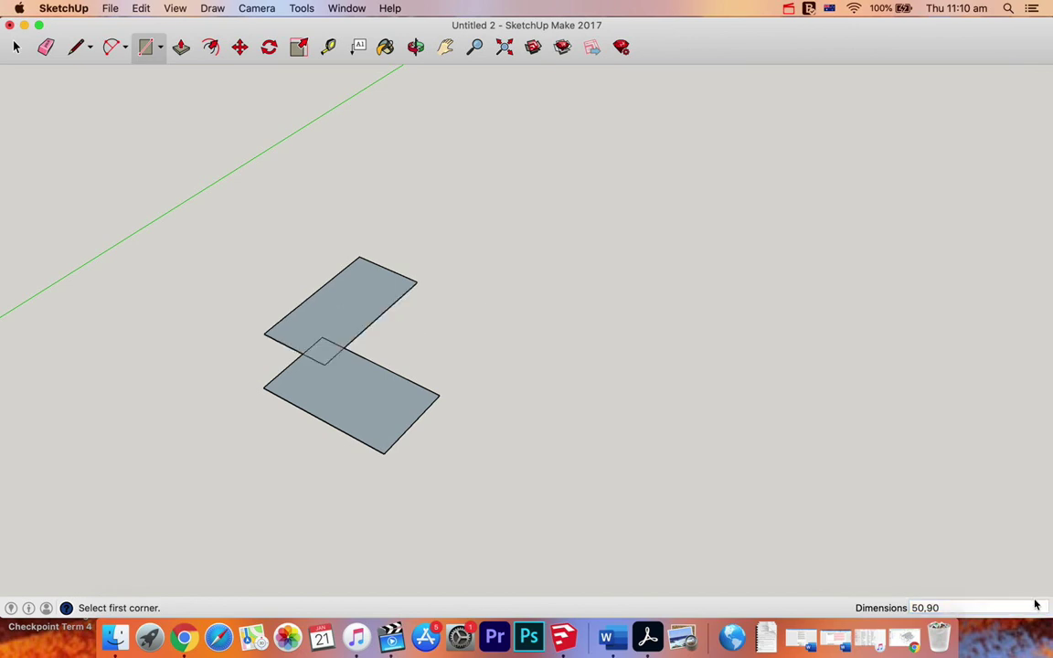
Set the new rectangle's dimensions to 90,50 mm so its long side runs parallel to the existing rectangle's.
click(908, 606)
text(90,50)
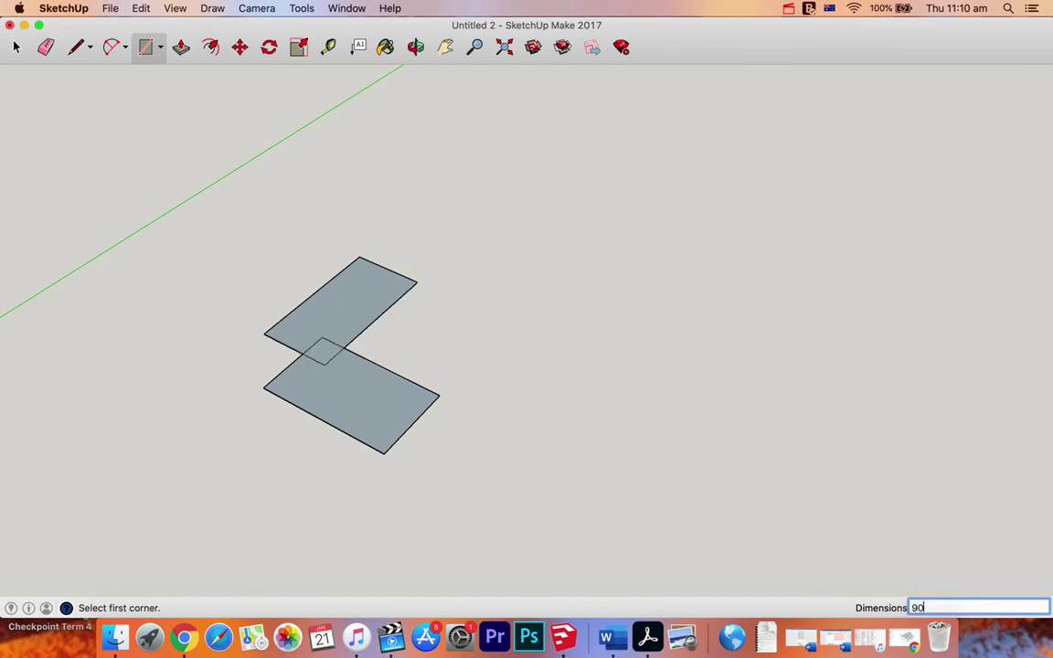
key(Return)
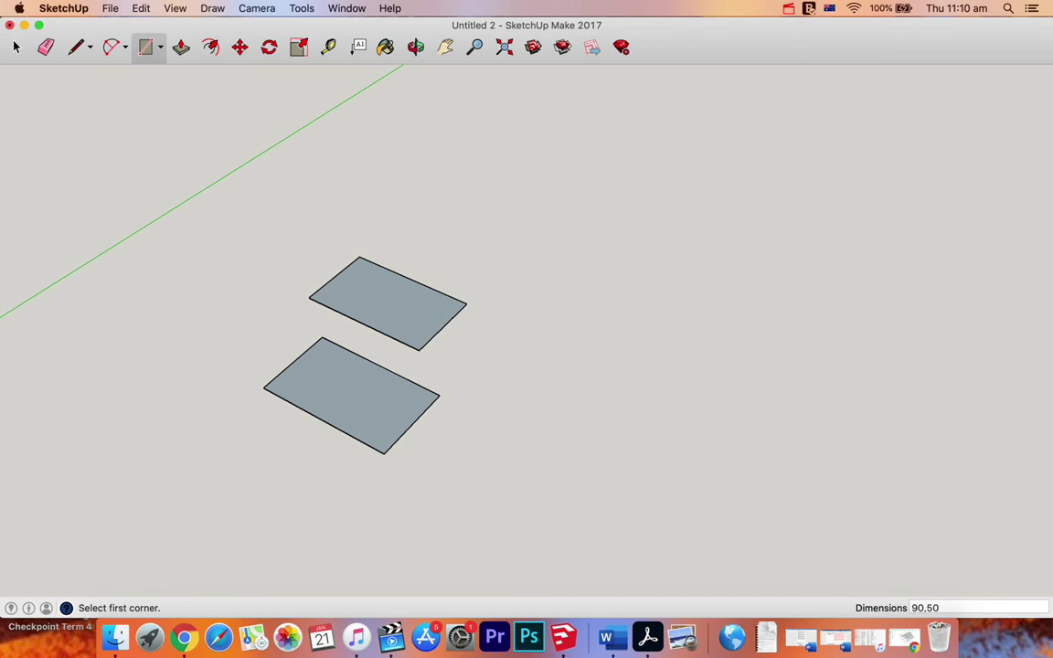
click(160, 49)
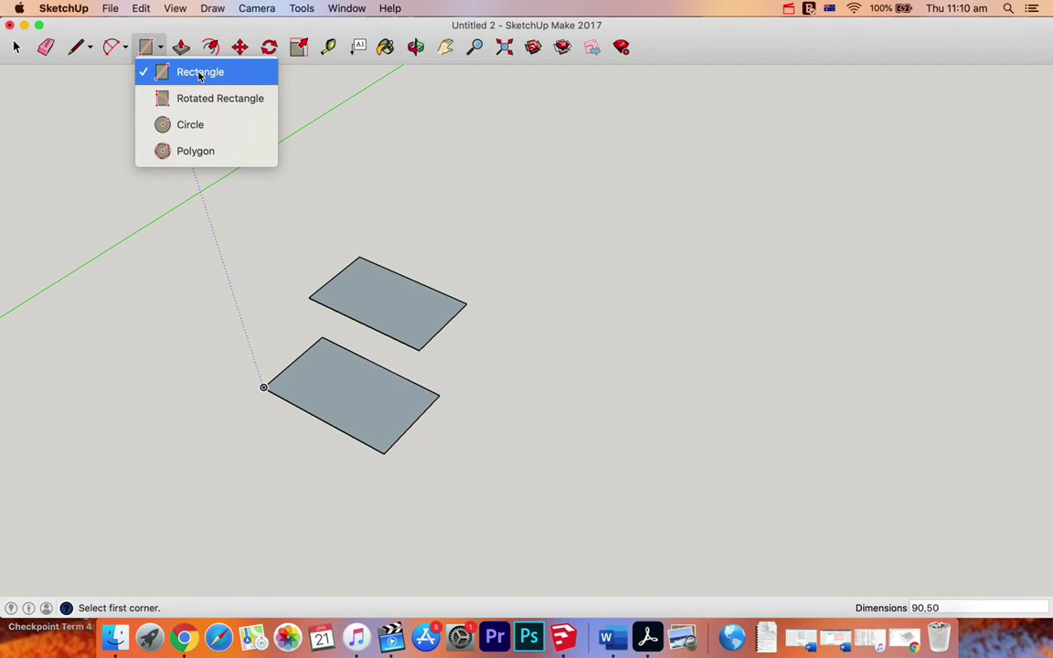
click(14, 47)
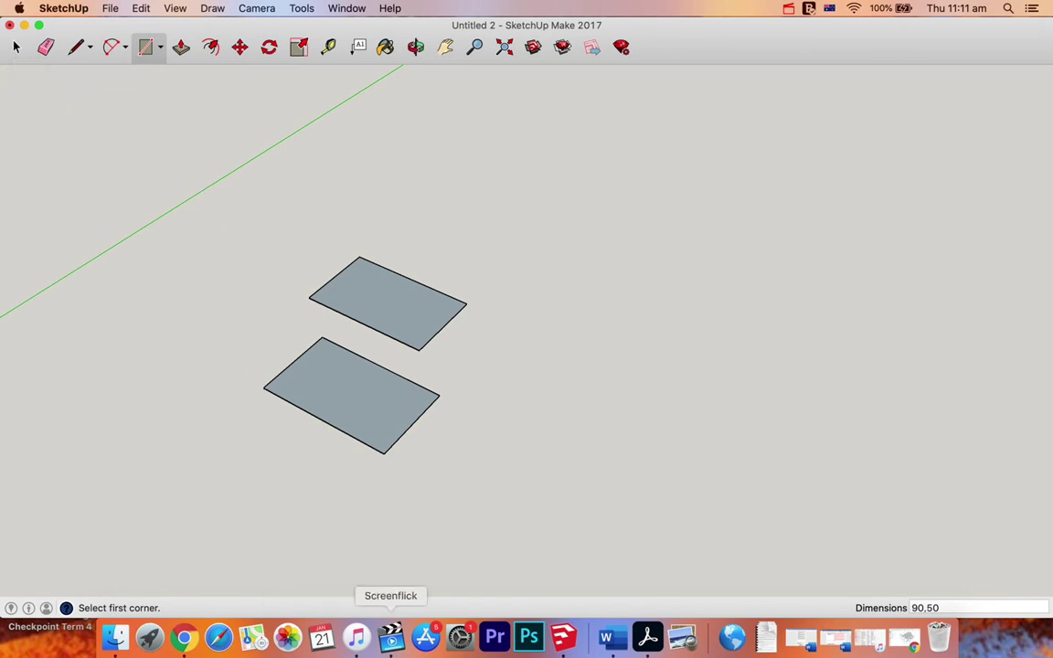
click(397, 644)
click(187, 8)
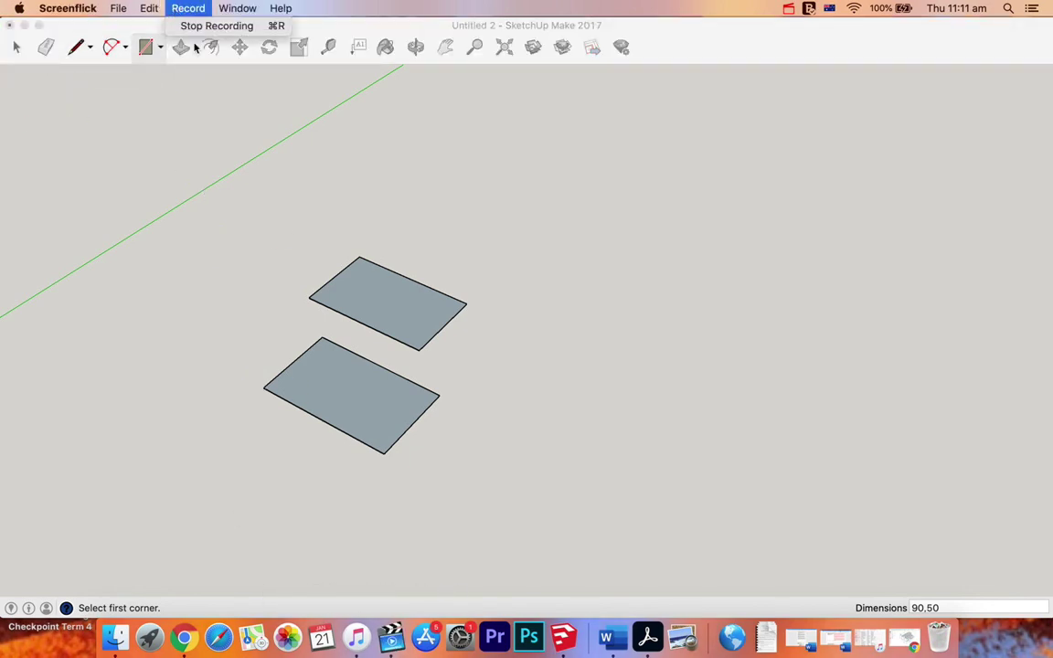